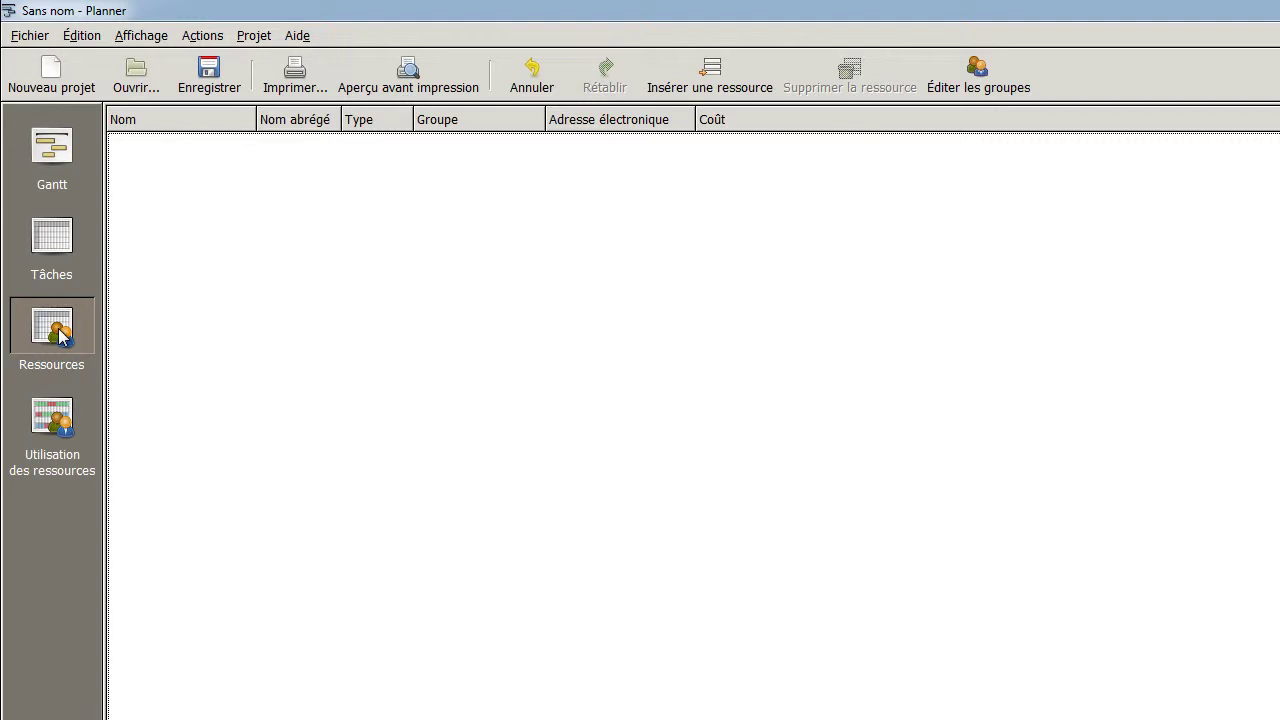
Insert a new resource row and enter the person's full name
left_click(712, 88)
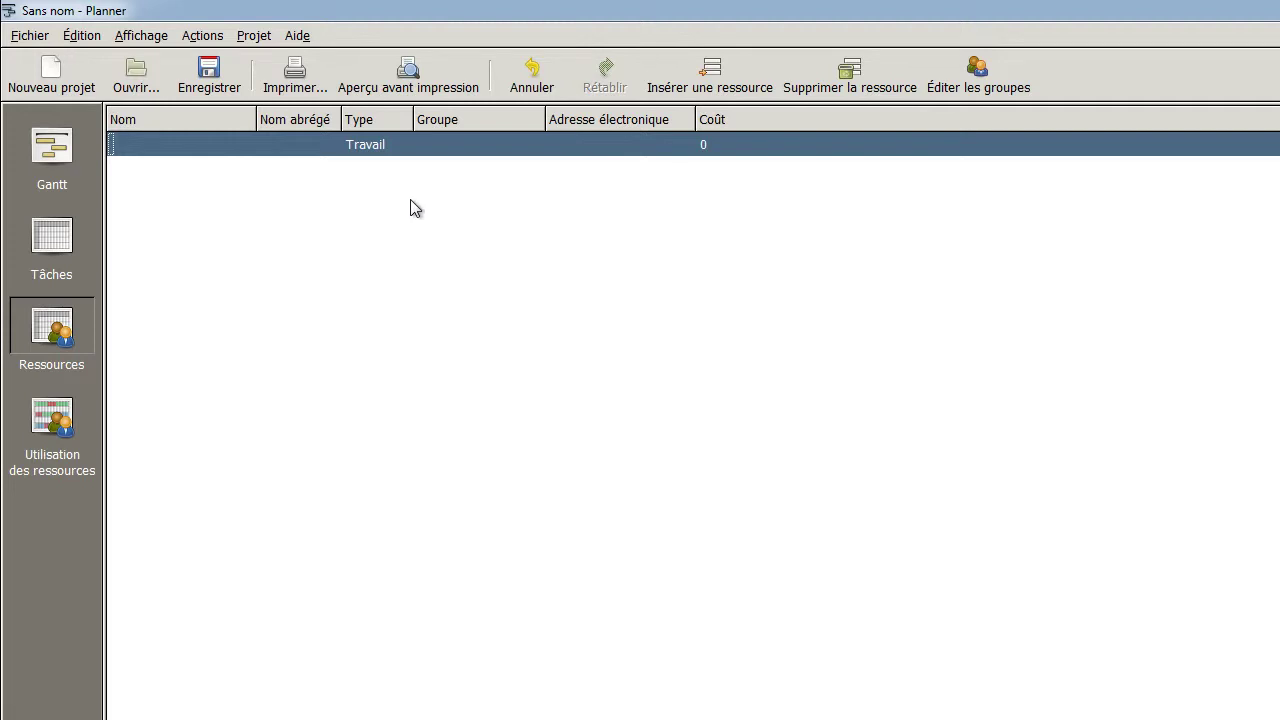
left_click(163, 150)
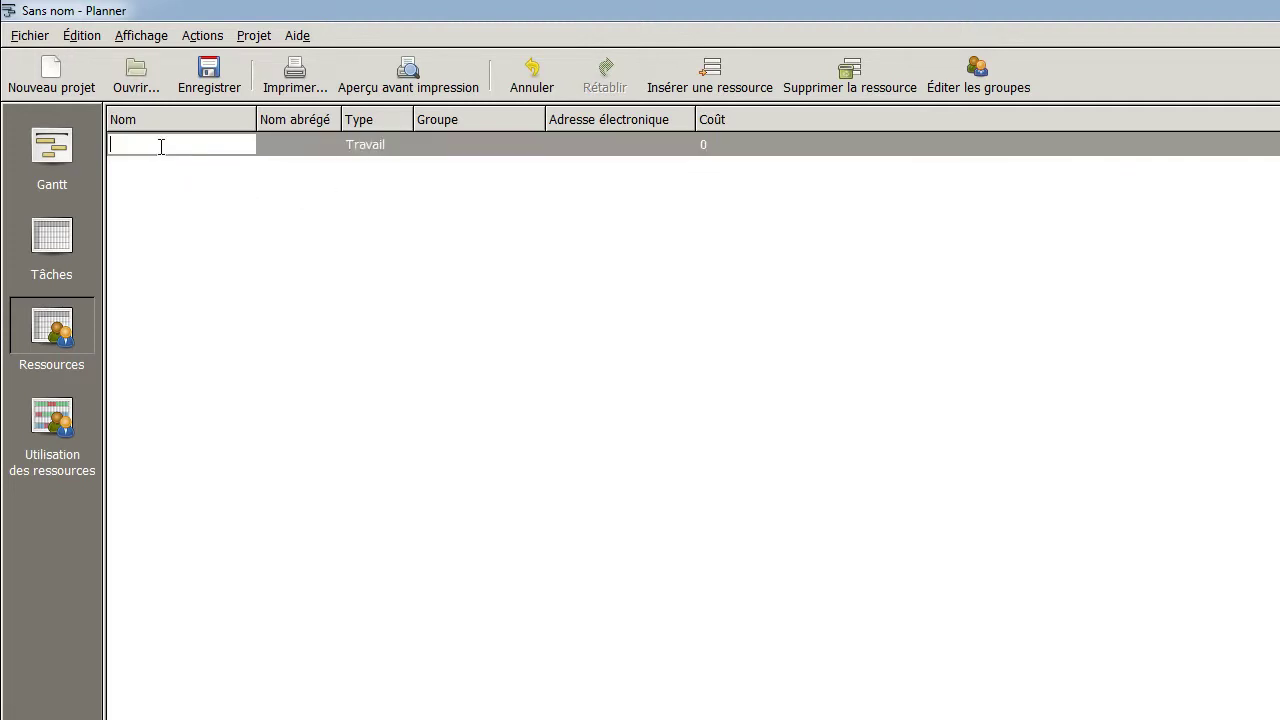
key("Return")
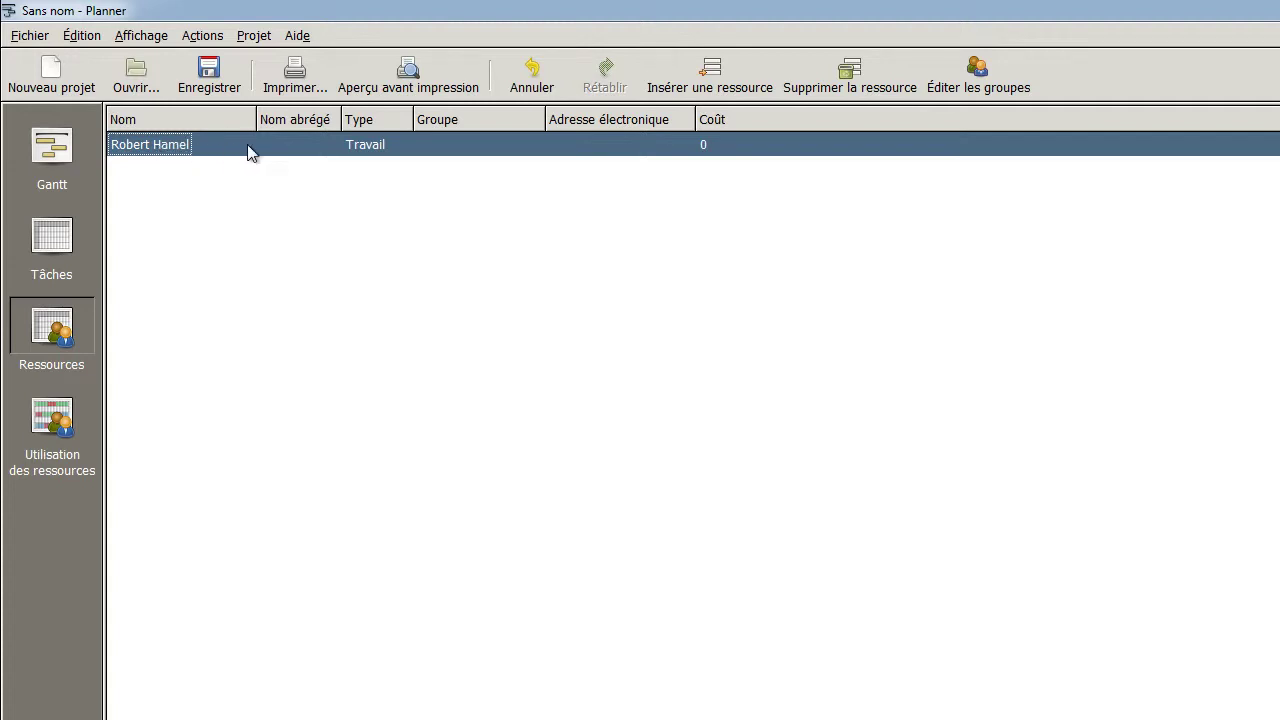
Enter the resource's short name and keep its type as Travail
left_click(293, 148)
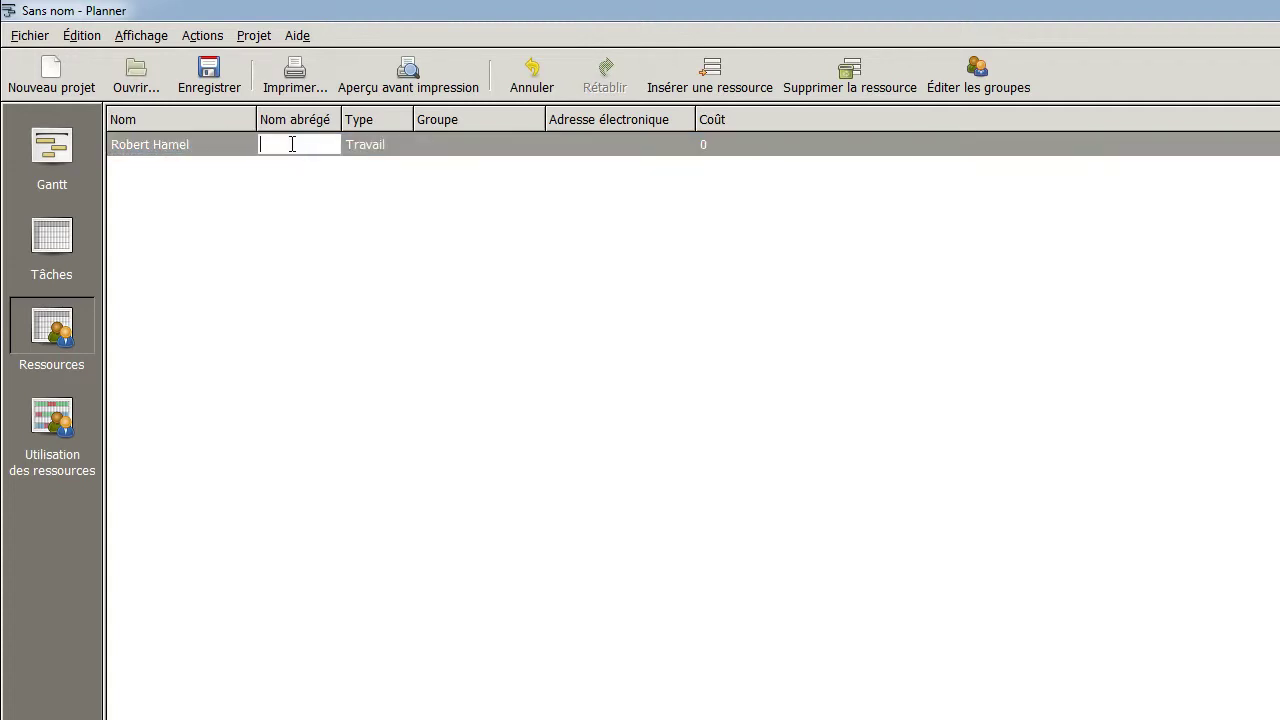
type("Robert")
key("Return")
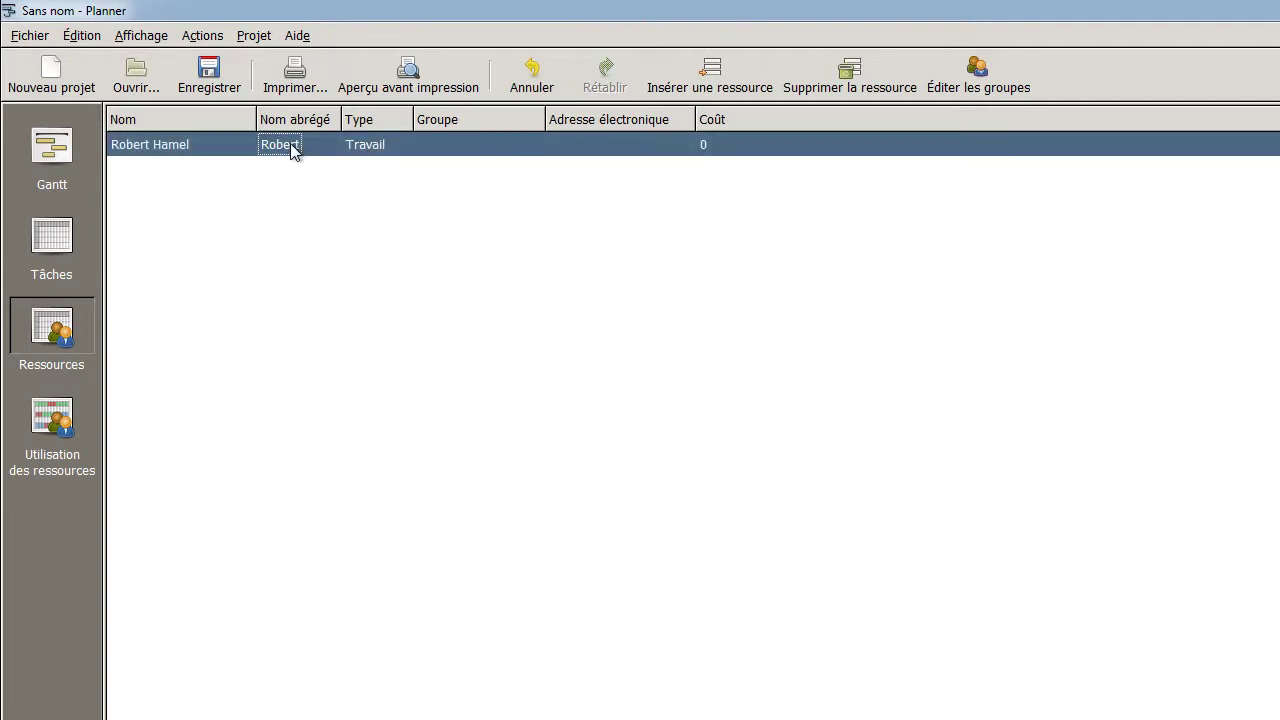
left_click(396, 148)
left_click(399, 147)
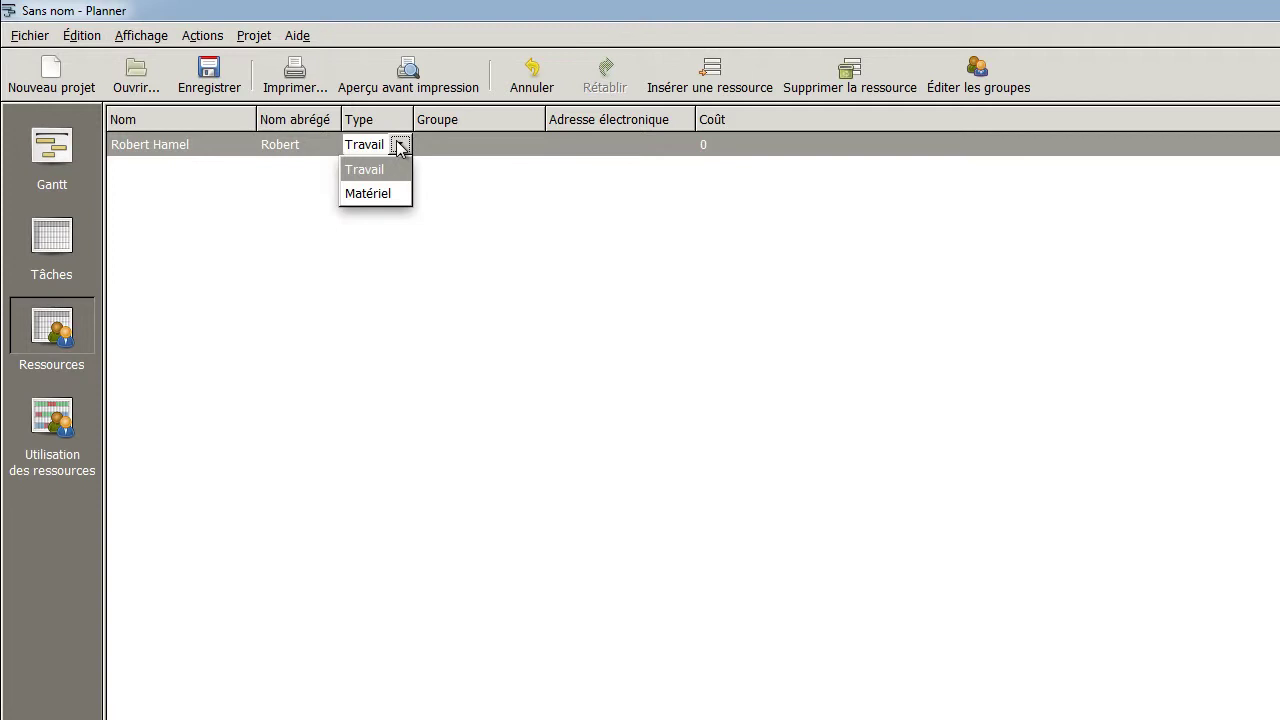
left_click(398, 147)
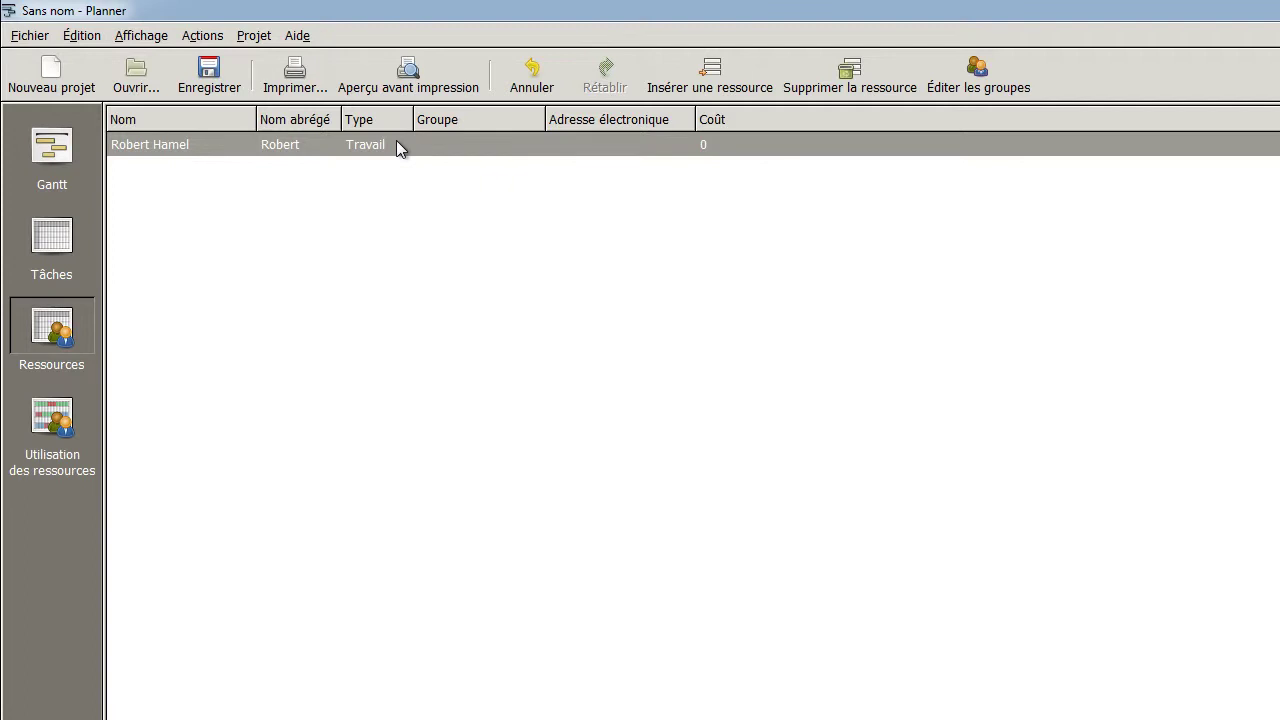
Create a new resource group named Plombiers
left_click(979, 88)
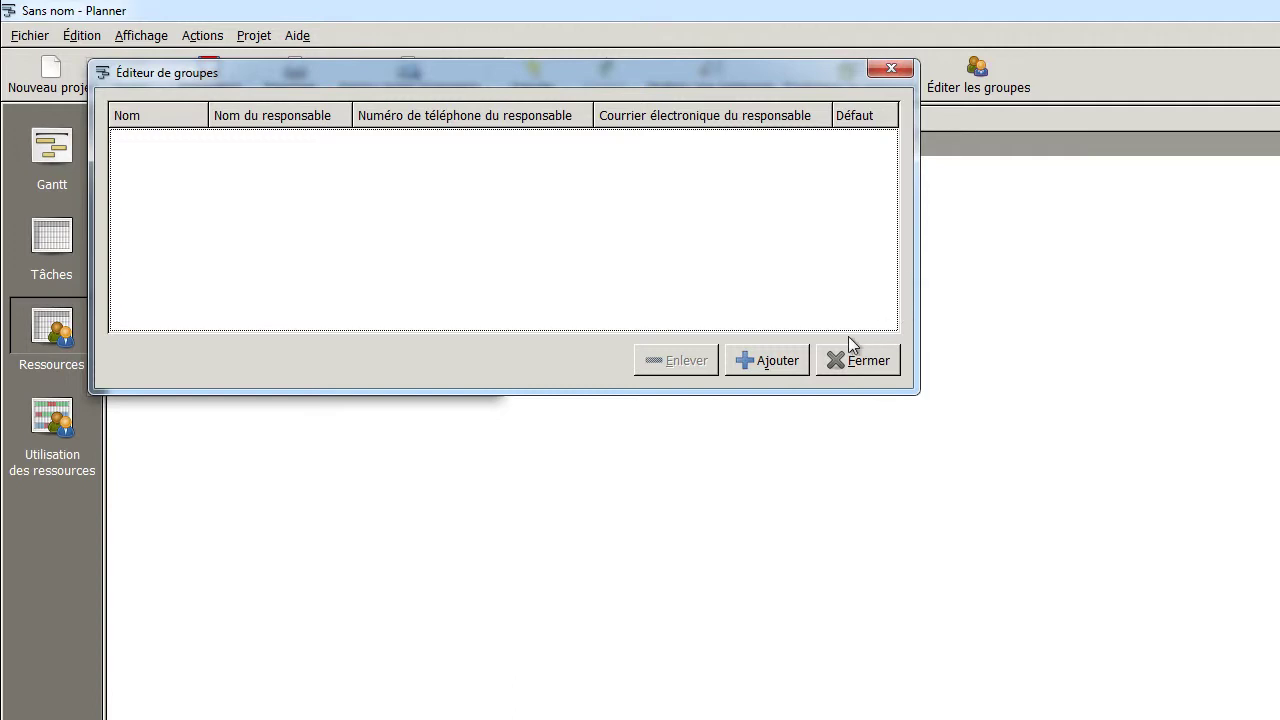
left_click(770, 365)
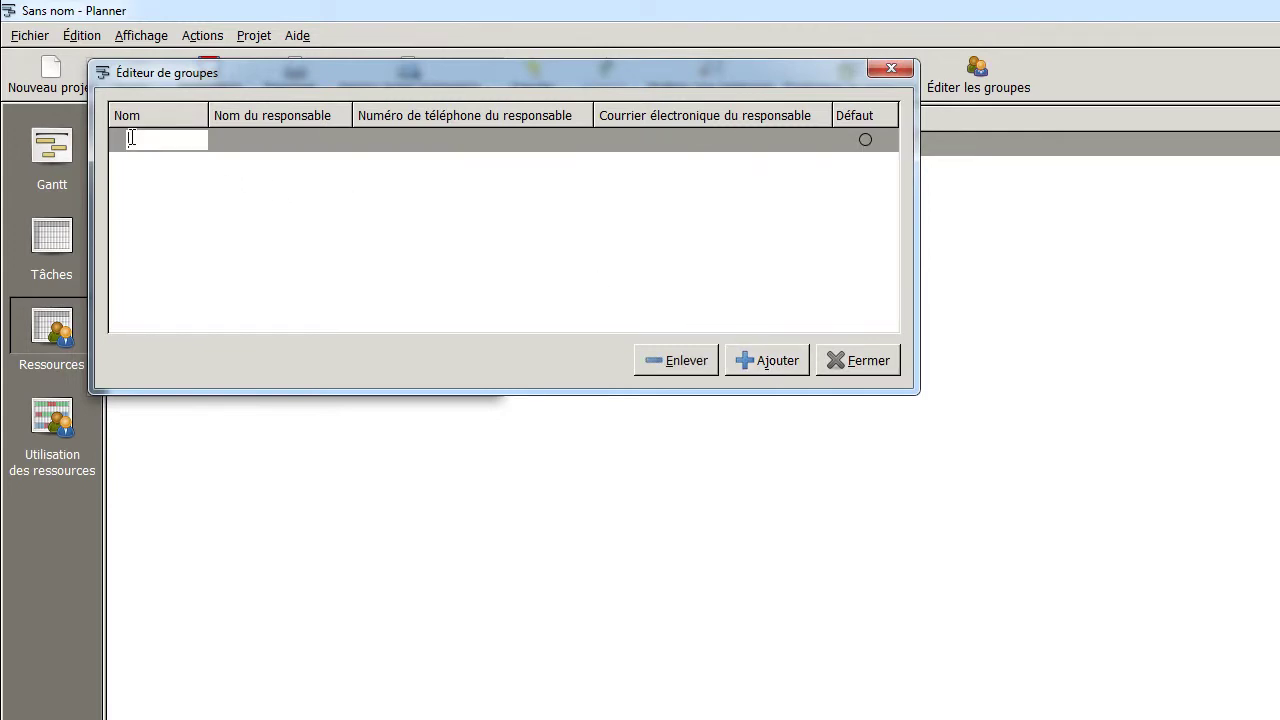
type("Plombiers")
Fill in the group manager's name, phone number and e-mail, then close the group editor
left_click(251, 141)
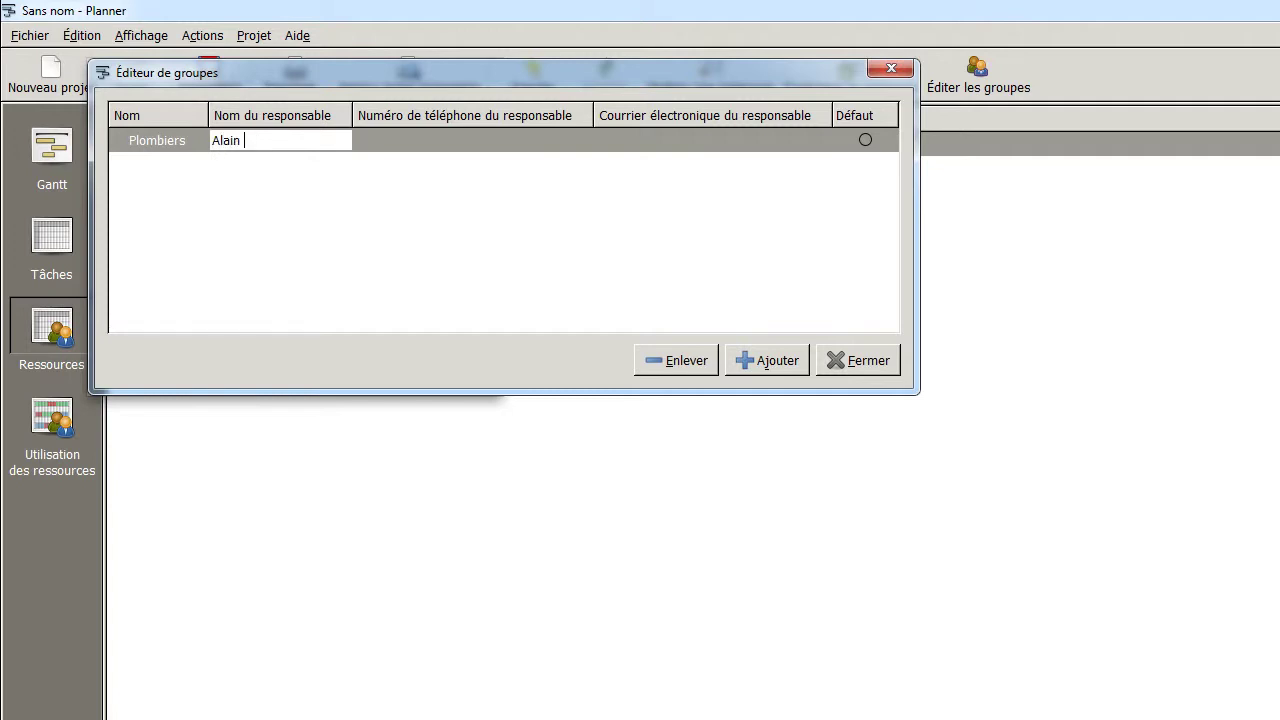
left_click(395, 138)
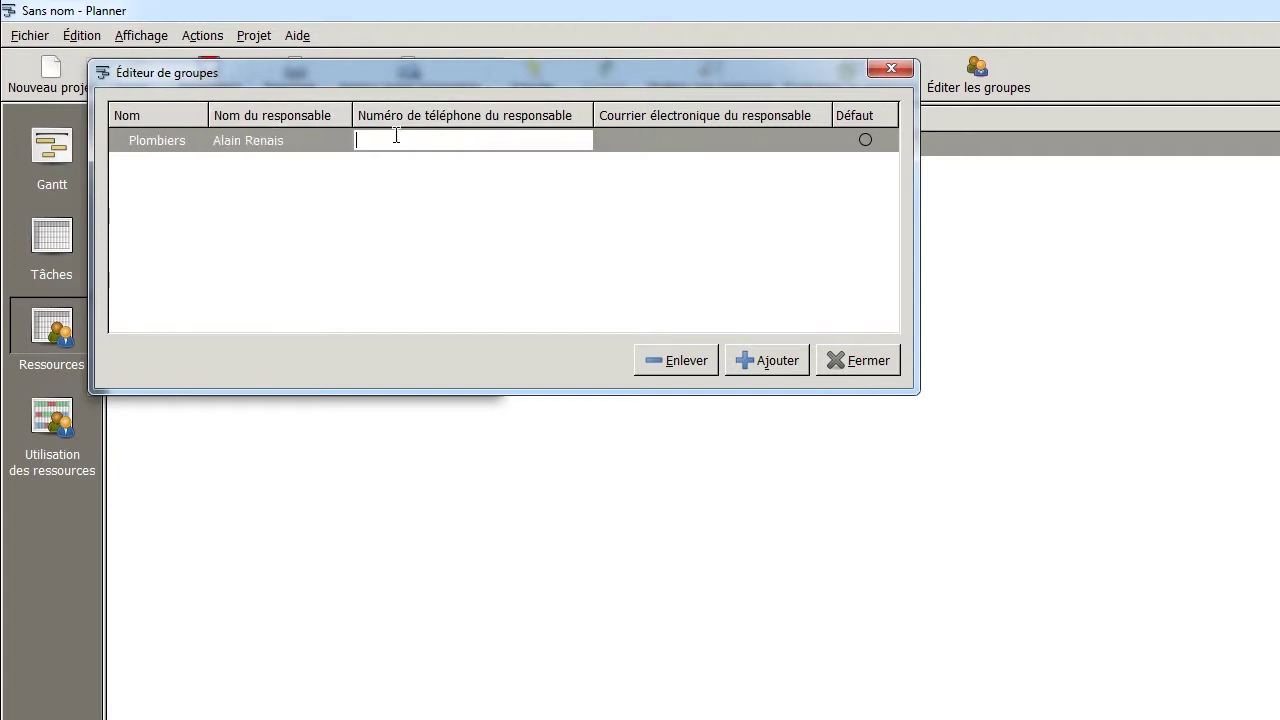
left_click(650, 142)
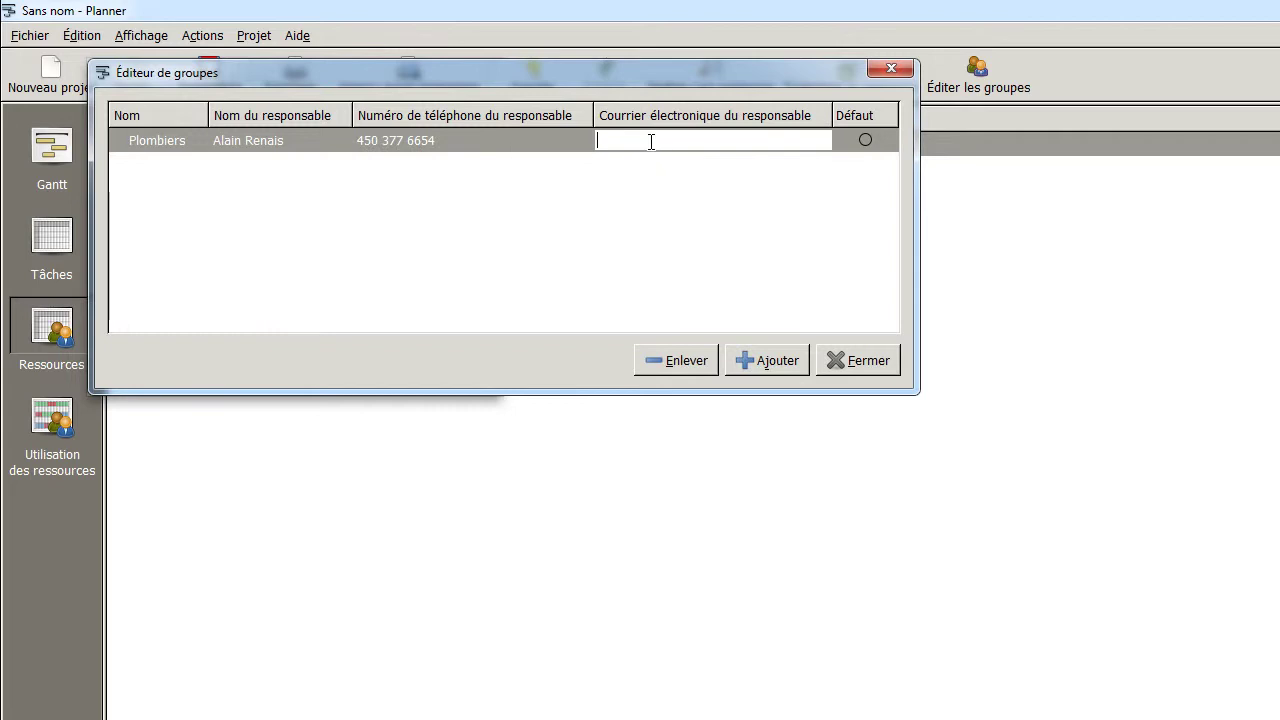
left_click(842, 360)
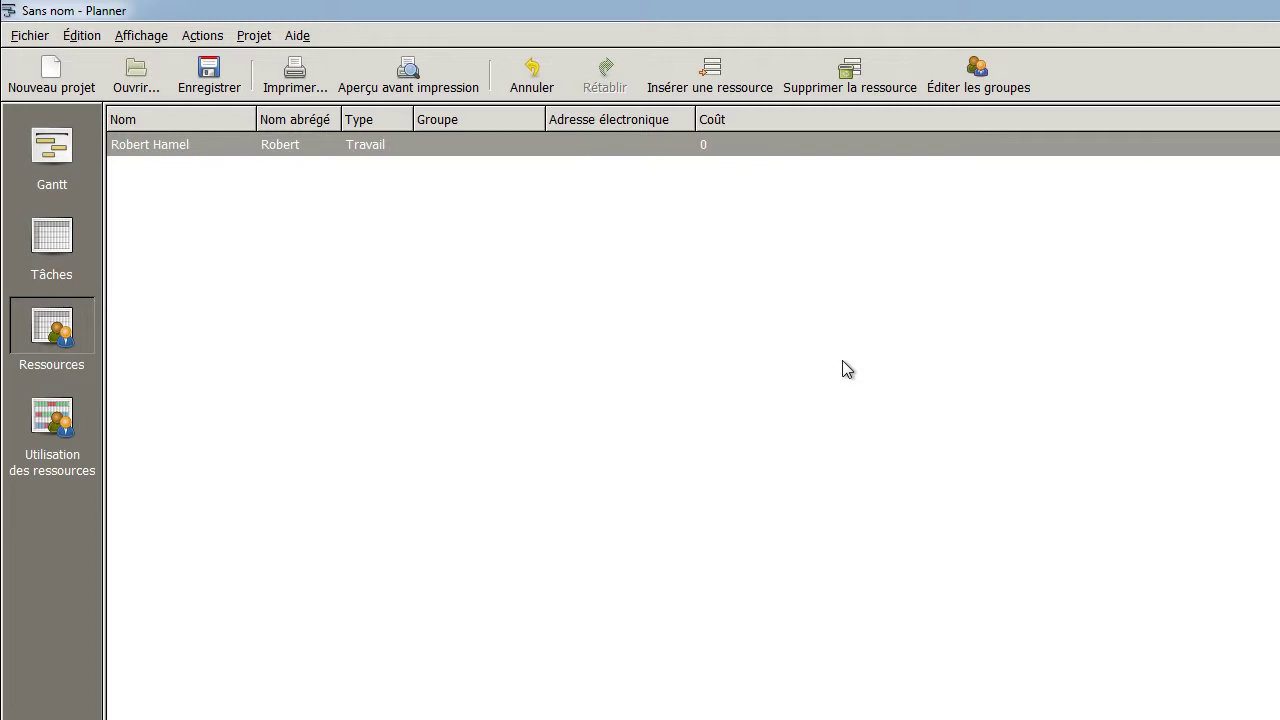
Assign the first resource to the Plombiers group
left_click(500, 144)
left_click(531, 146)
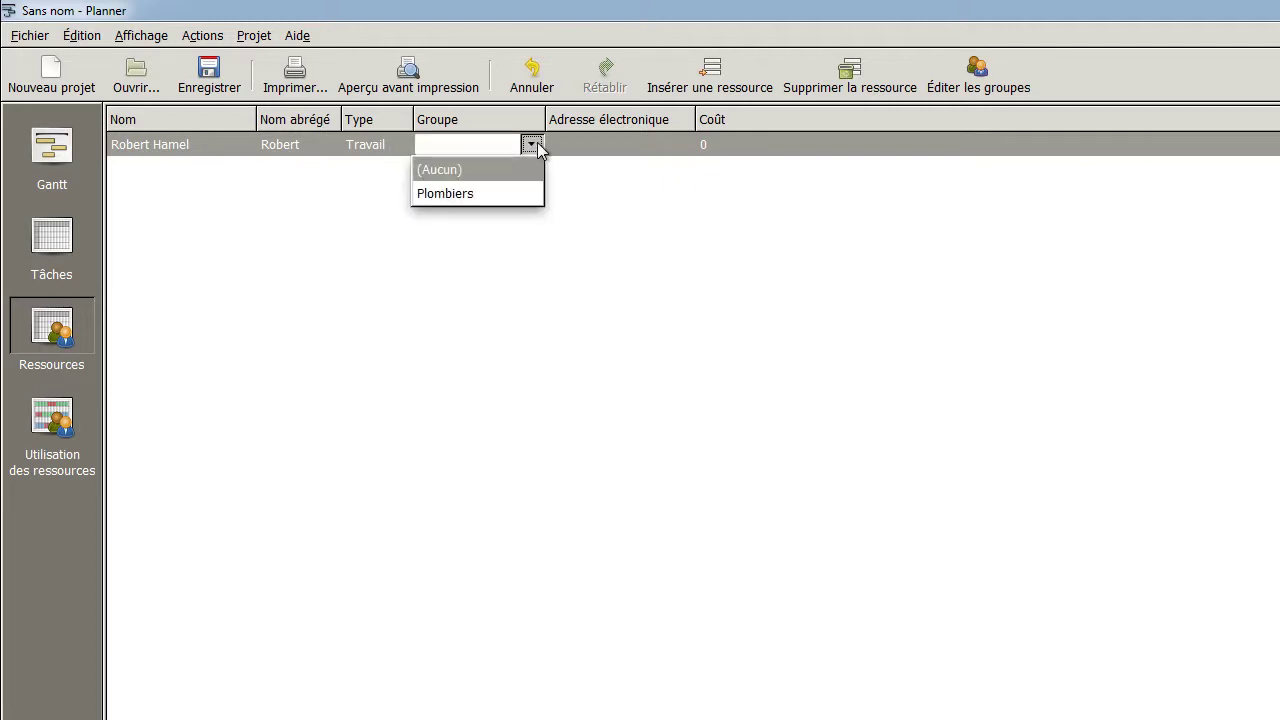
left_click(486, 195)
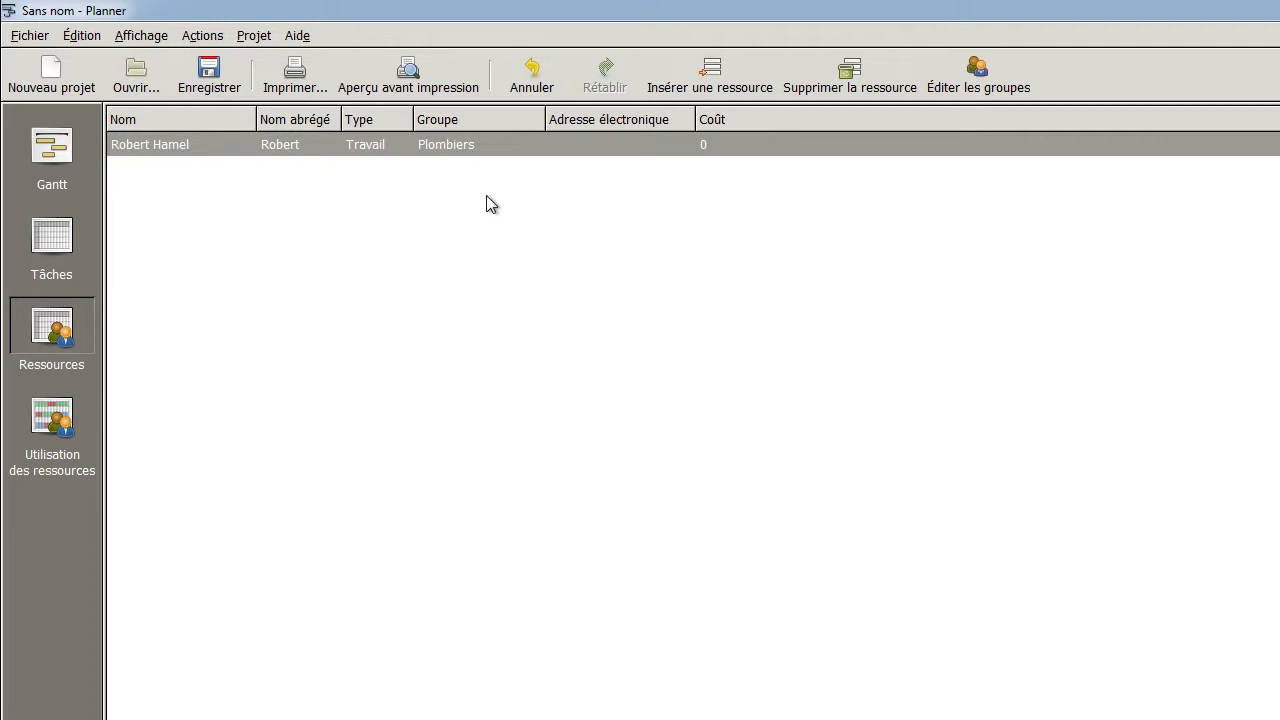
Enter the first resource's e-mail address and insert a second resource row
left_click(596, 144)
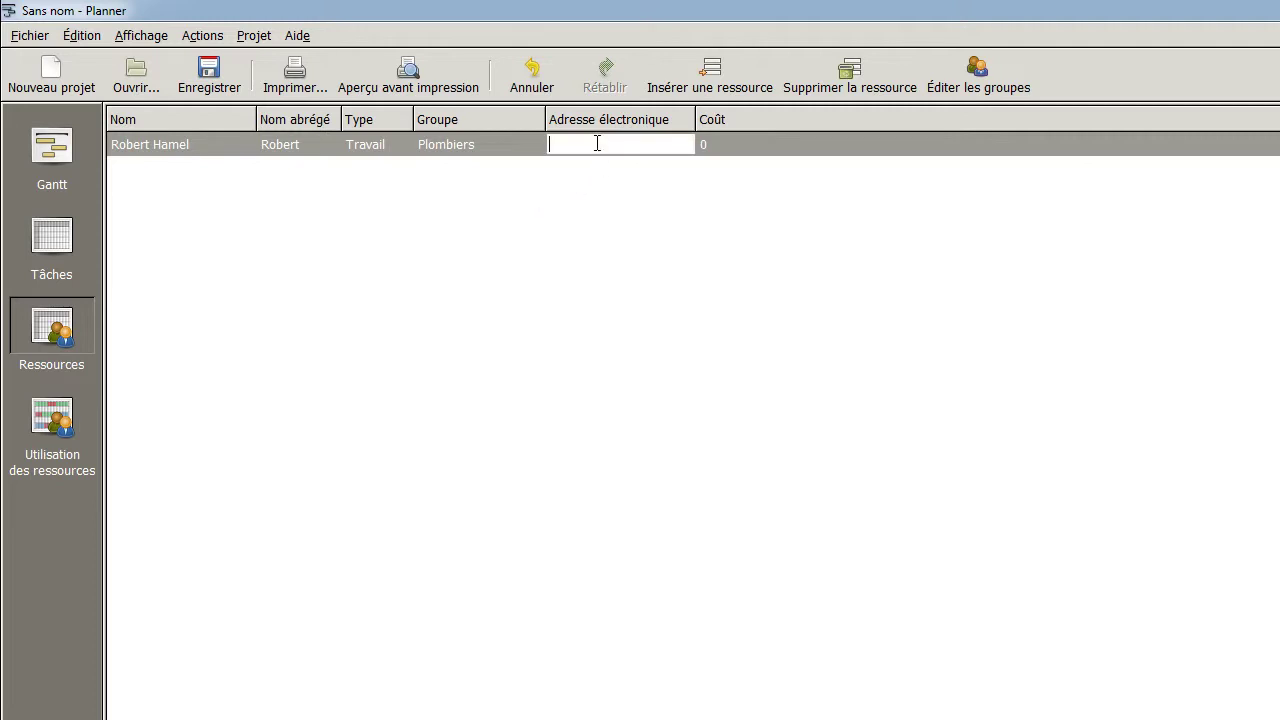
left_click(731, 87)
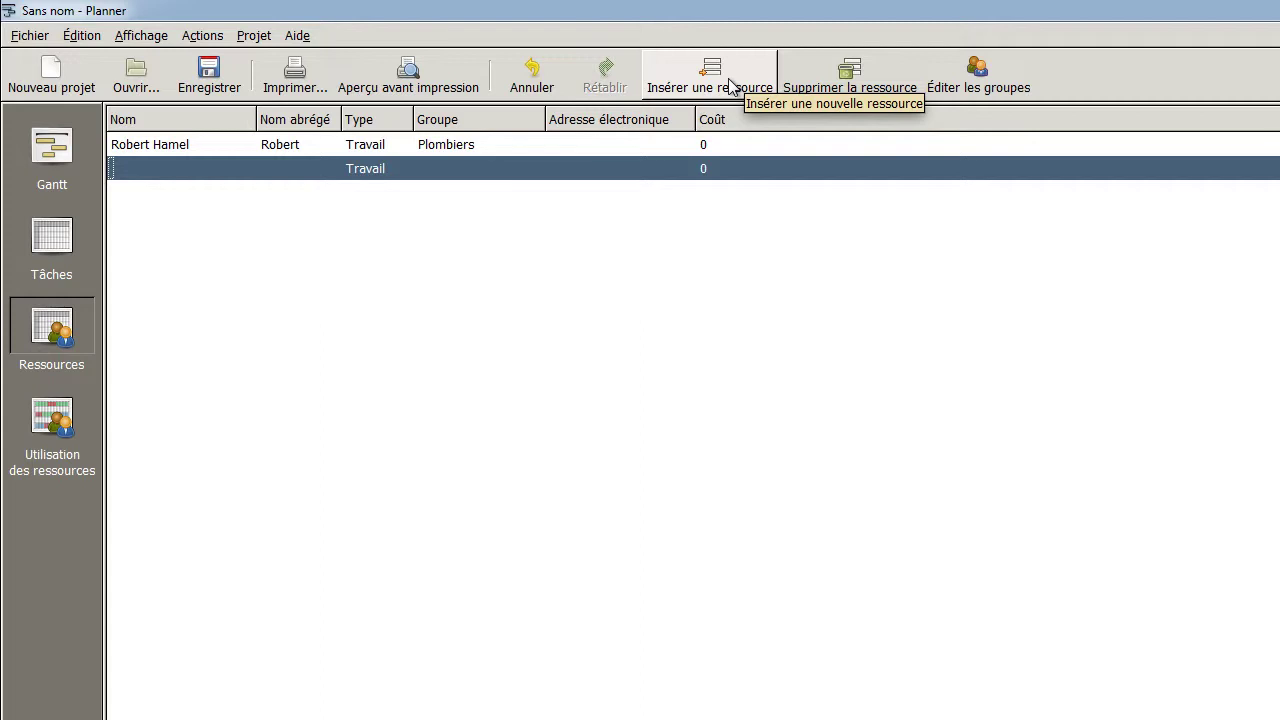
Add blank rows and give the second resource its full name, short name and Plombiers group
left_click(731, 85)
left_click(731, 85)
left_click(731, 85)
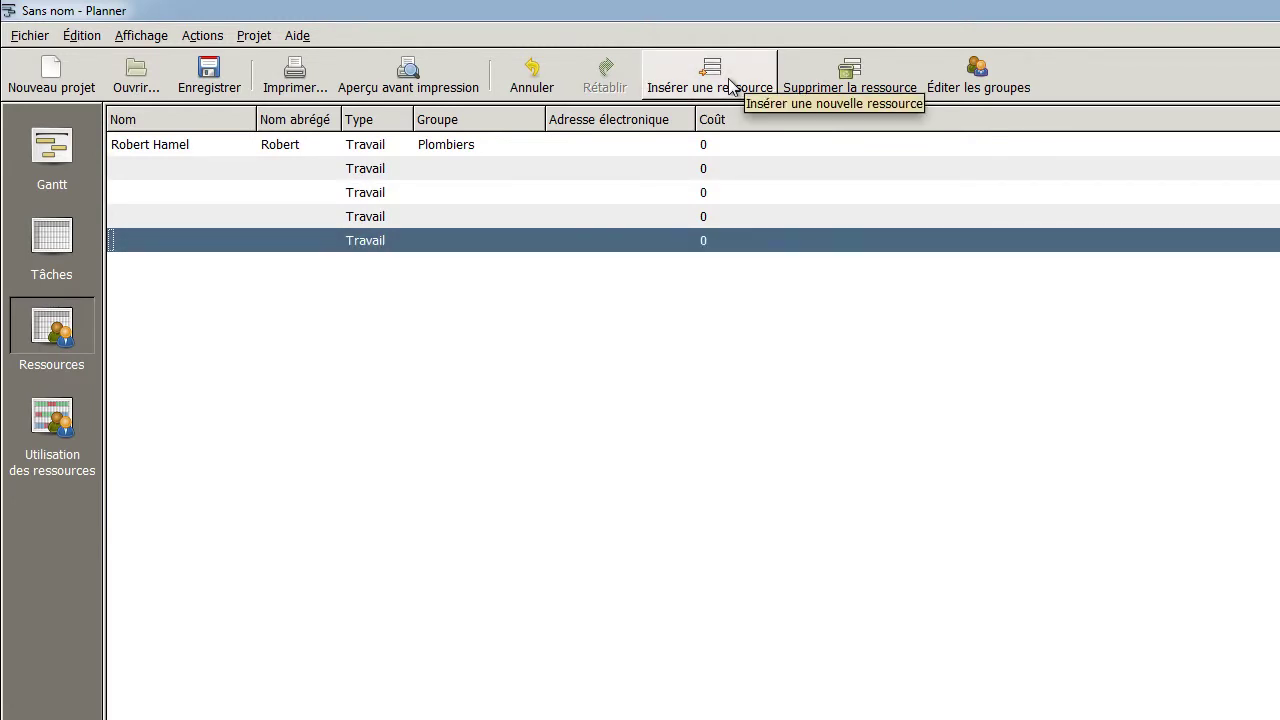
left_click(167, 170)
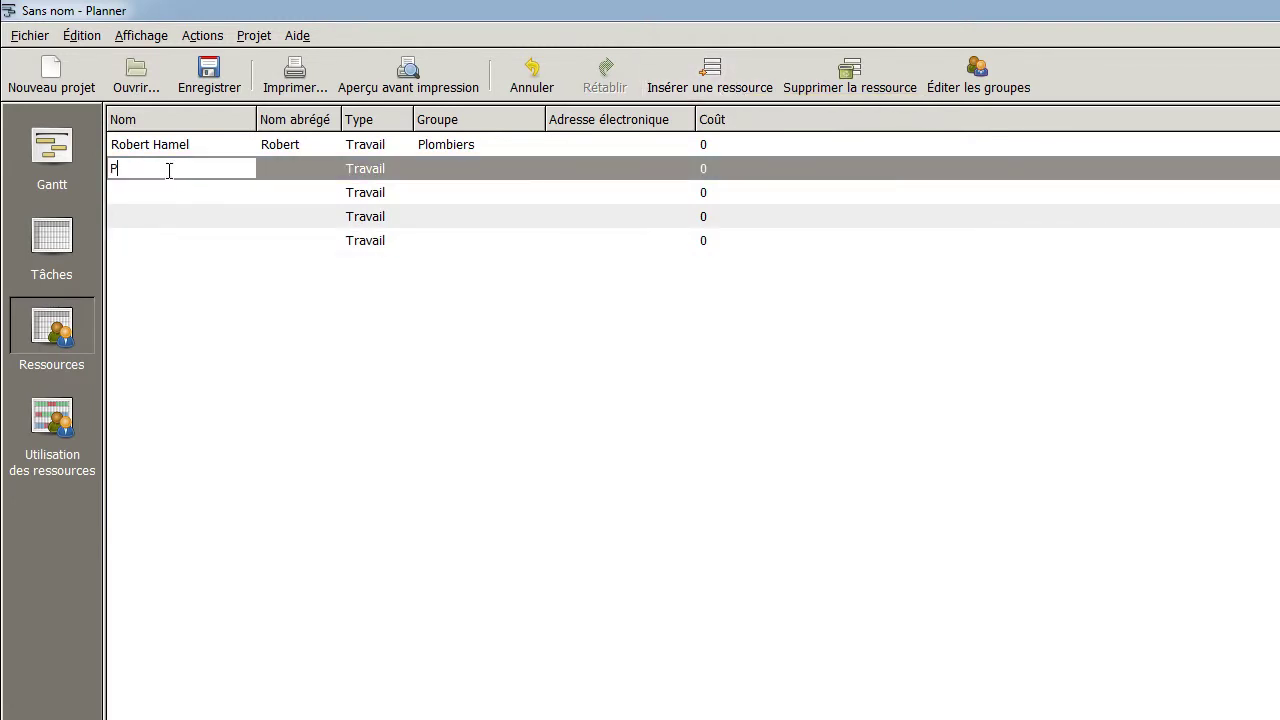
key("Return")
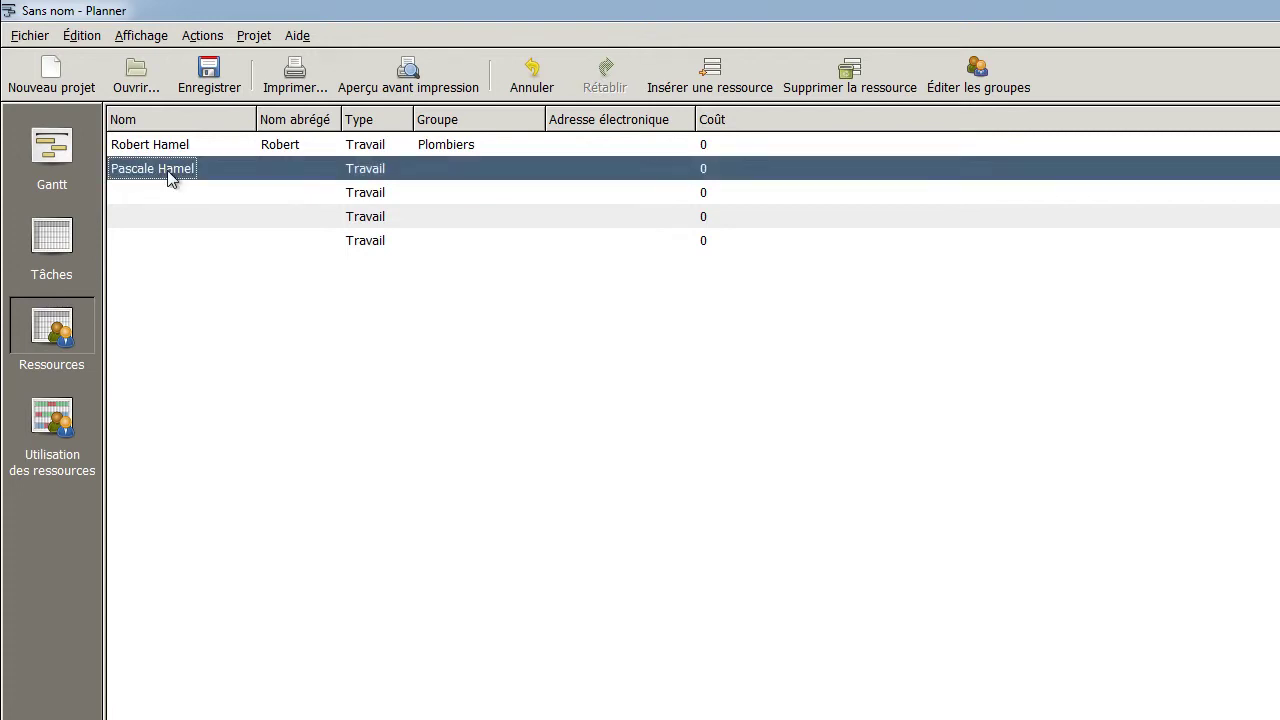
left_click(286, 170)
type("Pascale")
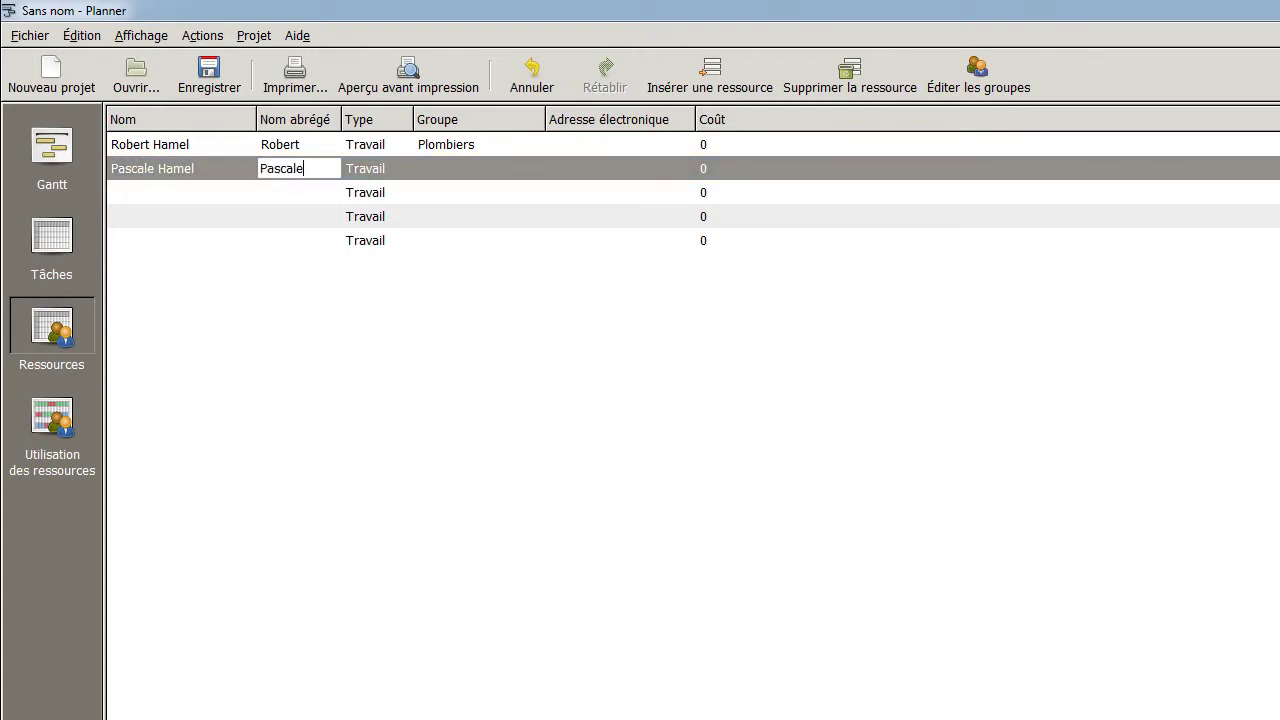
left_click(451, 172)
left_click(497, 214)
left_click(143, 190)
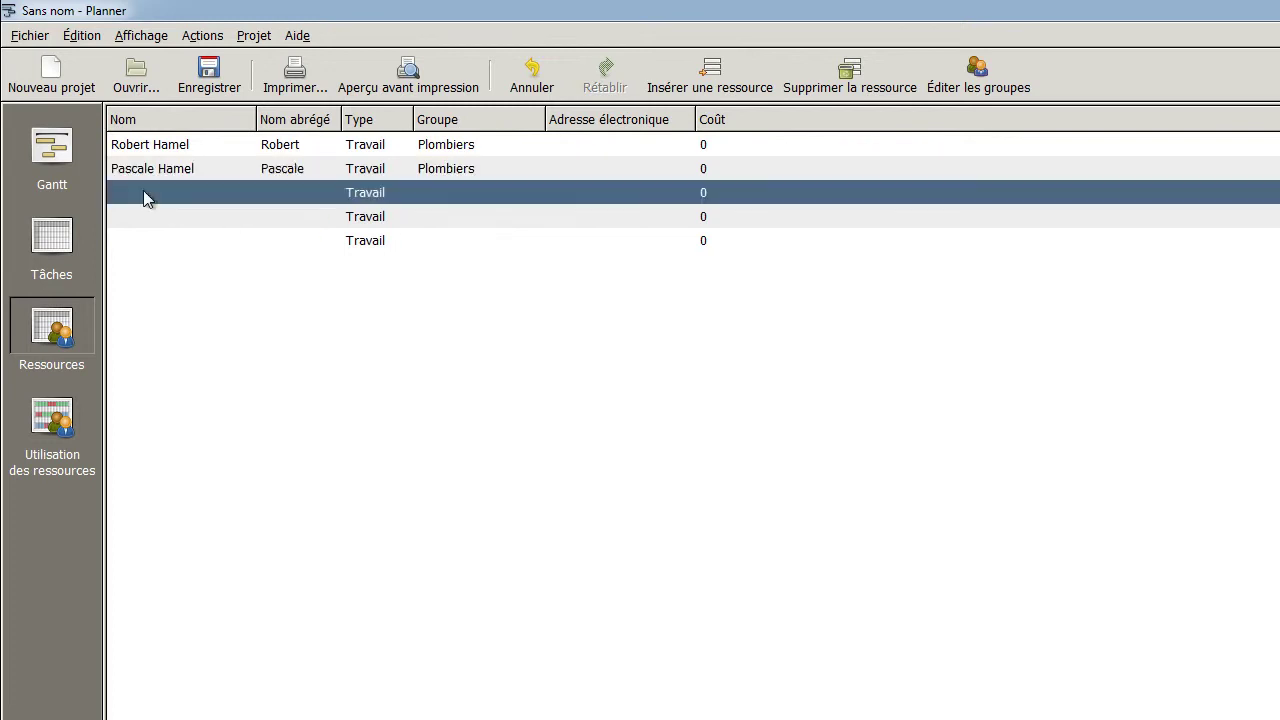
Enter the third resource's full and short names and assign it to Plombiers
left_click(145, 191)
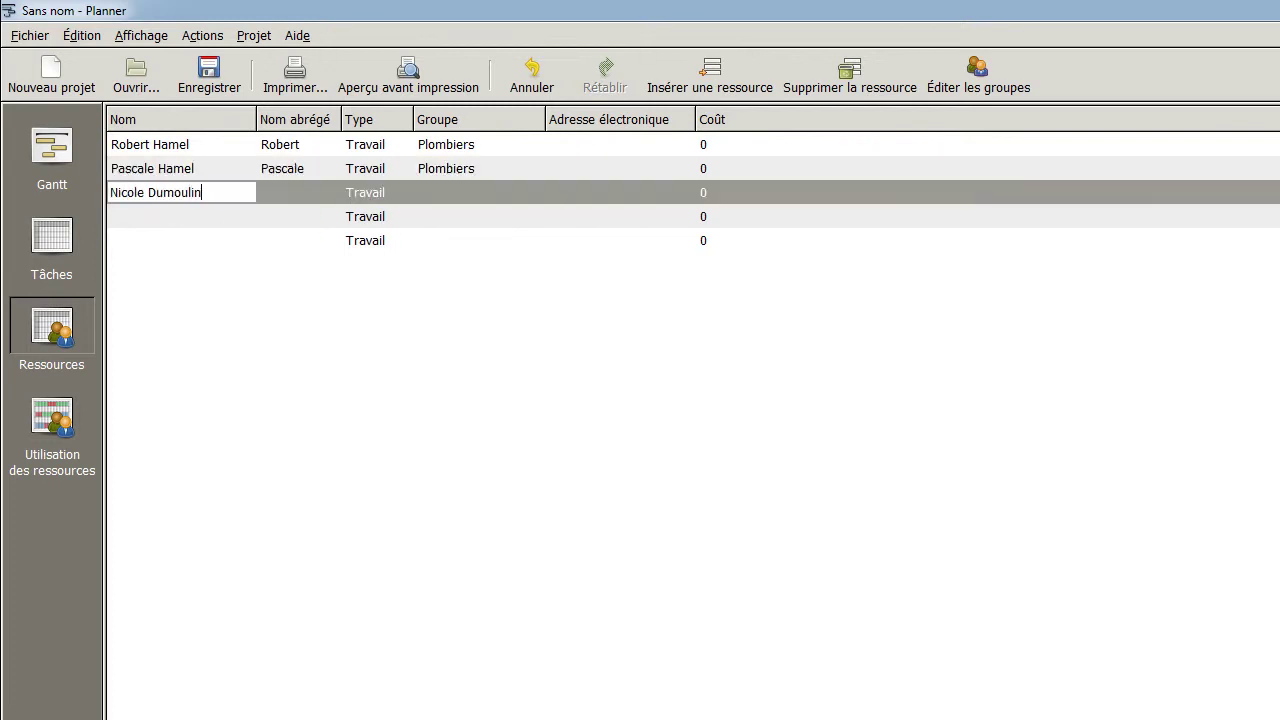
left_click(304, 196)
type("Nicole")
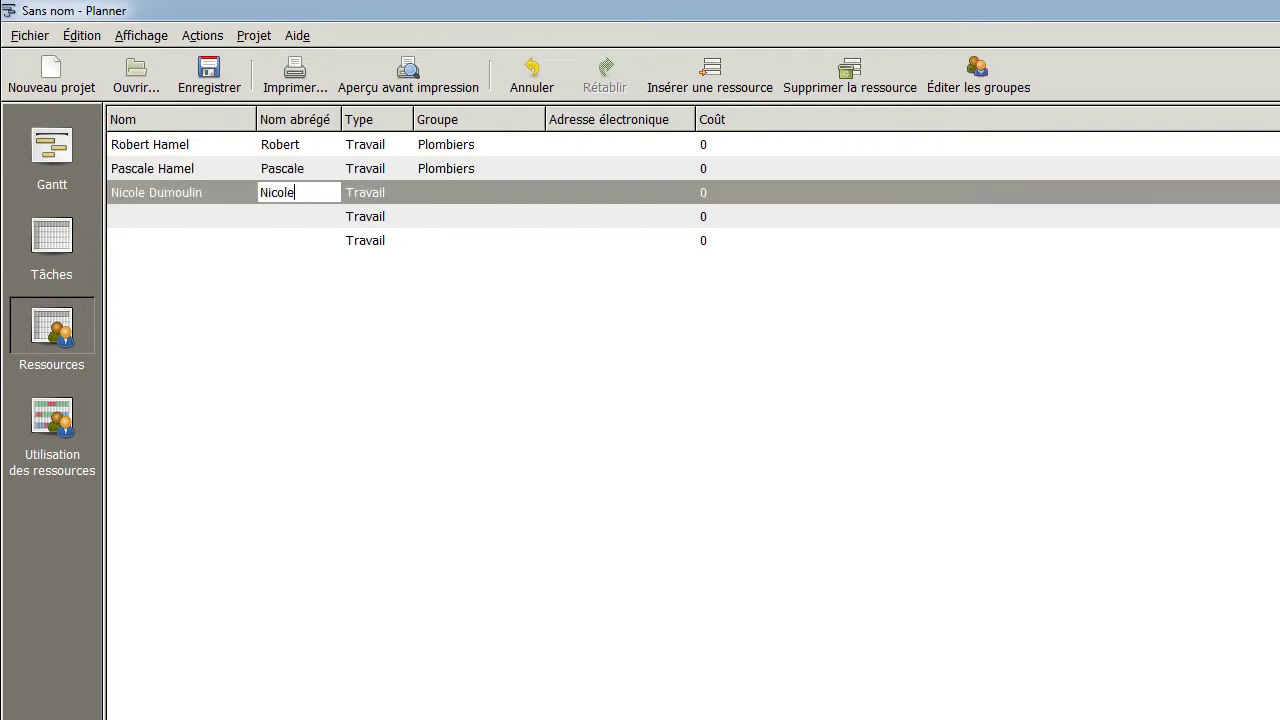
left_click(459, 195)
left_click(531, 193)
left_click(480, 241)
Add the fourth resource with full and short names in Plombiers, then delete the empty row
left_click(166, 218)
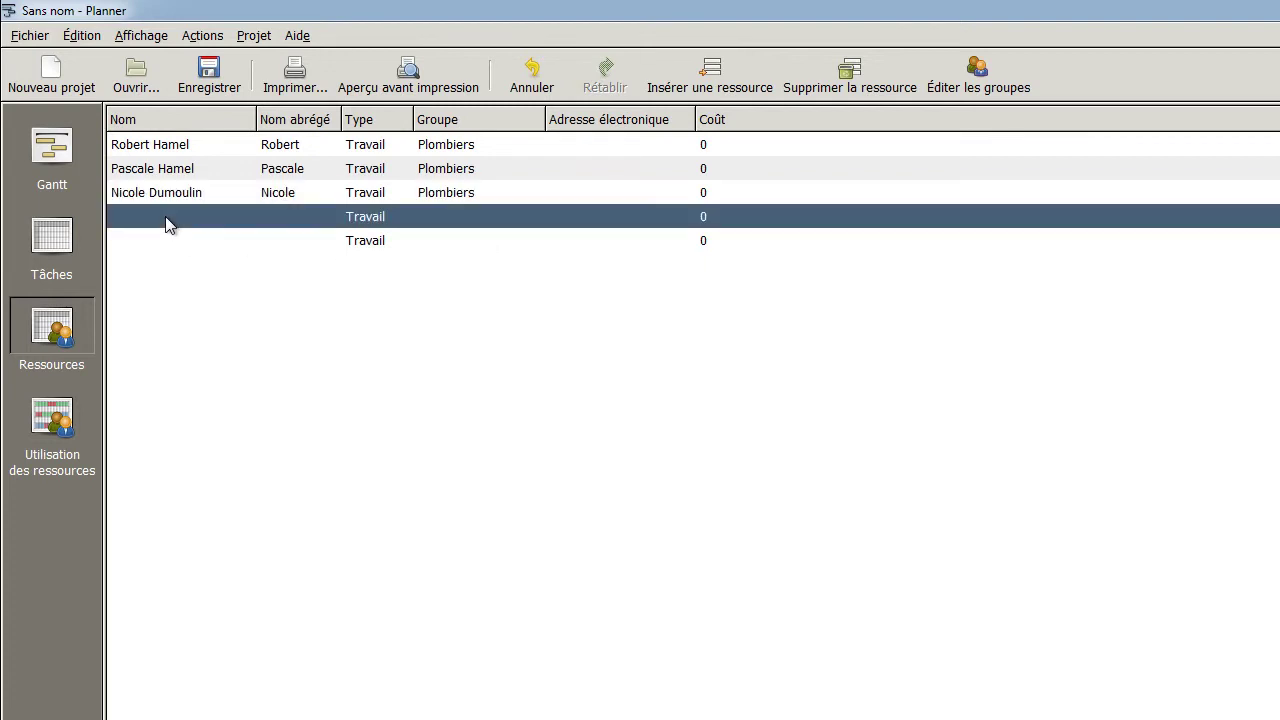
left_click(167, 216)
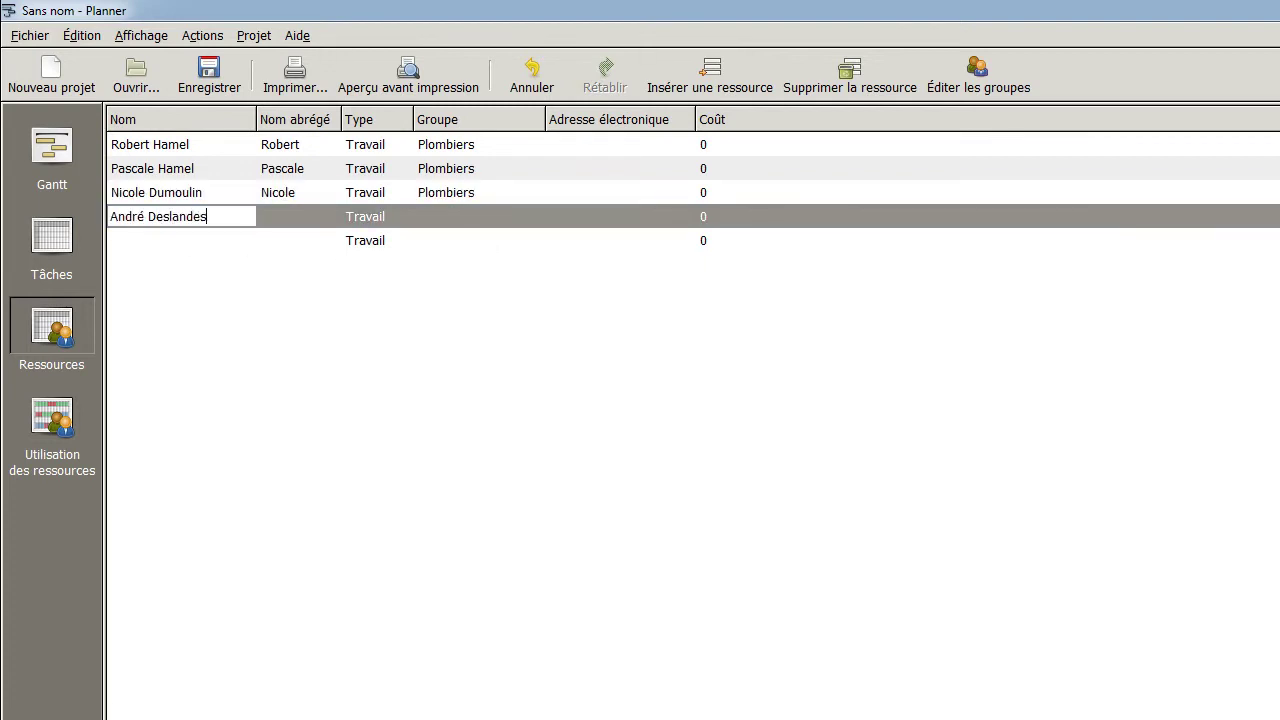
left_click(300, 216)
type("André")
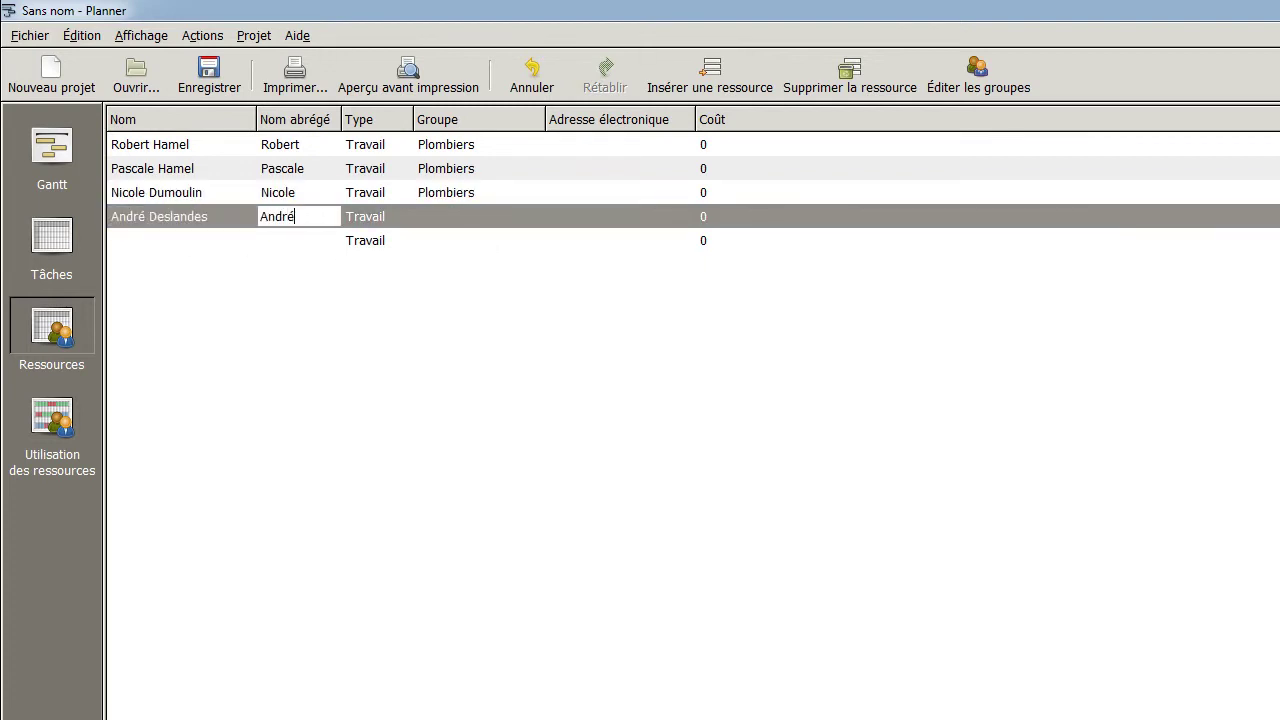
left_click(448, 214)
left_click(531, 216)
left_click(495, 266)
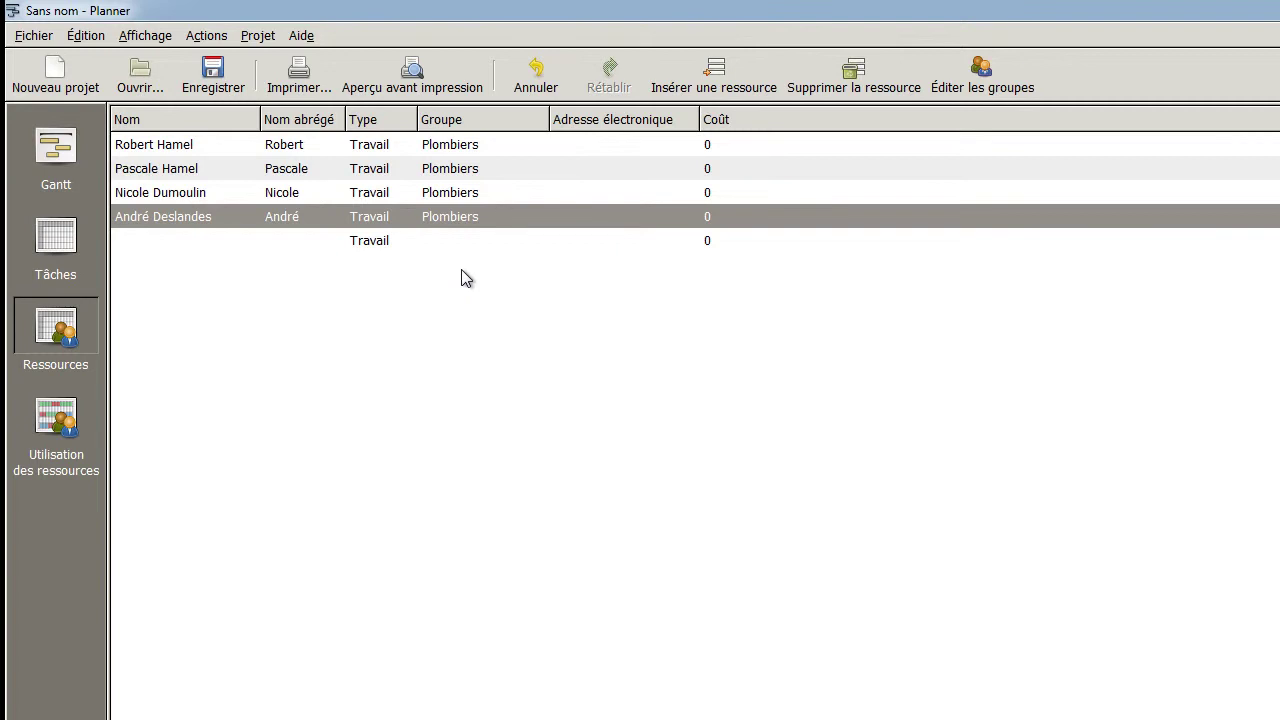
left_click(171, 249)
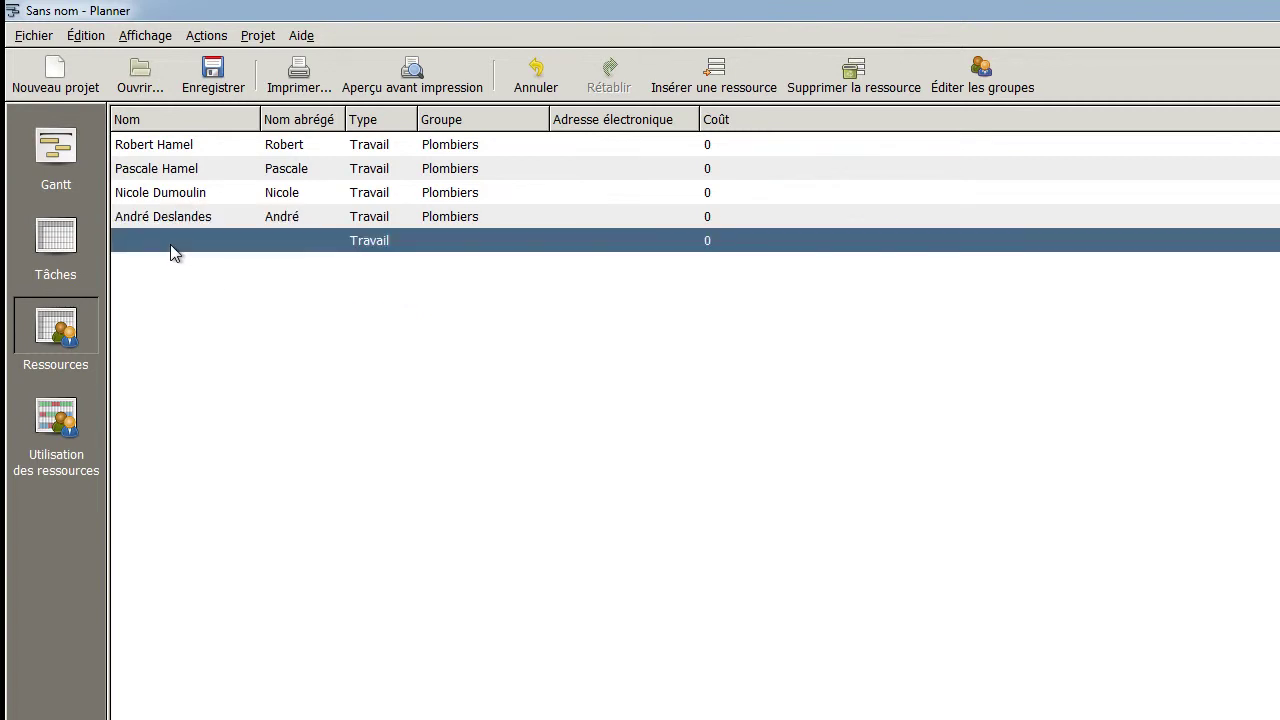
left_click(854, 75)
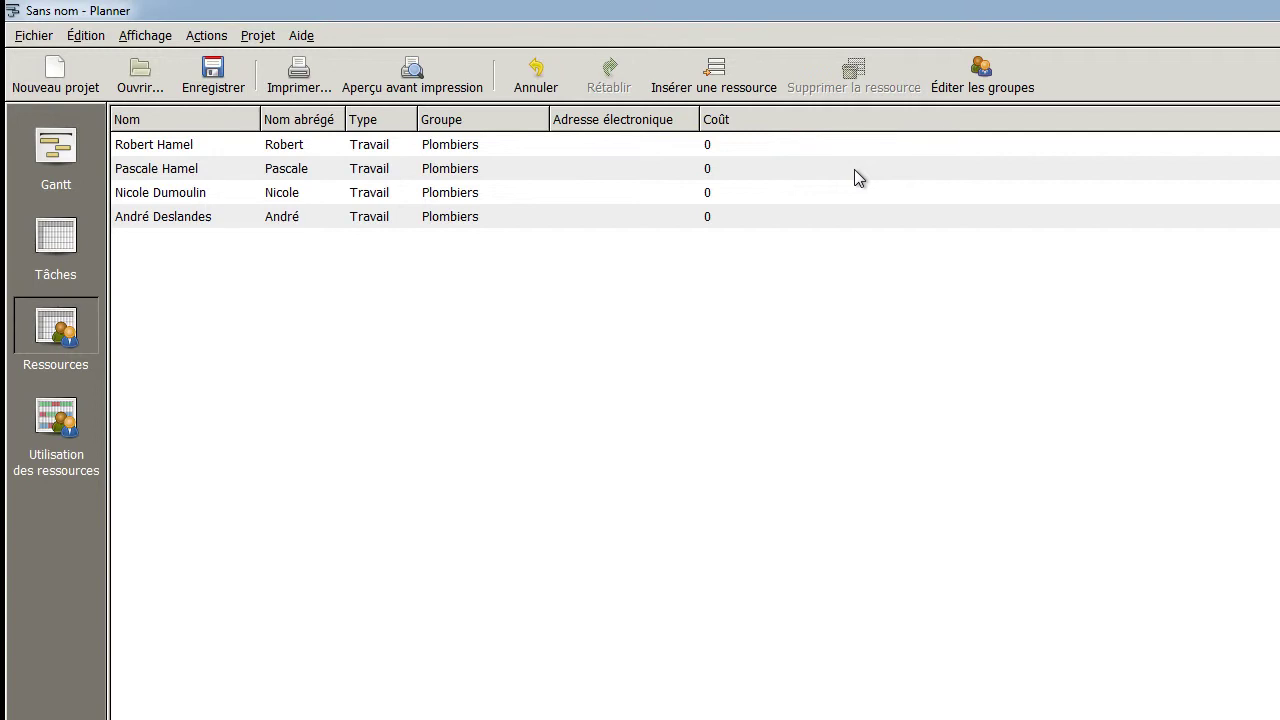
Switch from the resource table to the Tâches task list
left_click(55, 240)
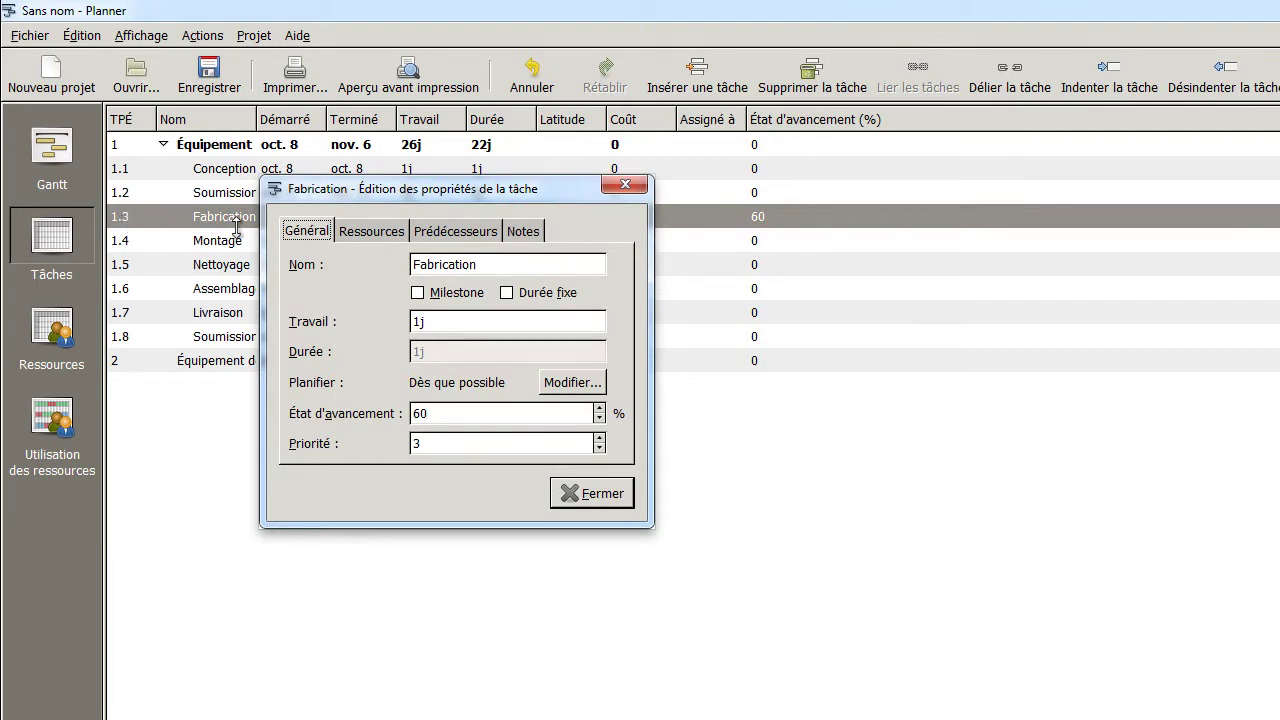
Rename the task to Fabrications, toggling the milestone option on and back off
left_click_drag(340, 198, 268, 260)
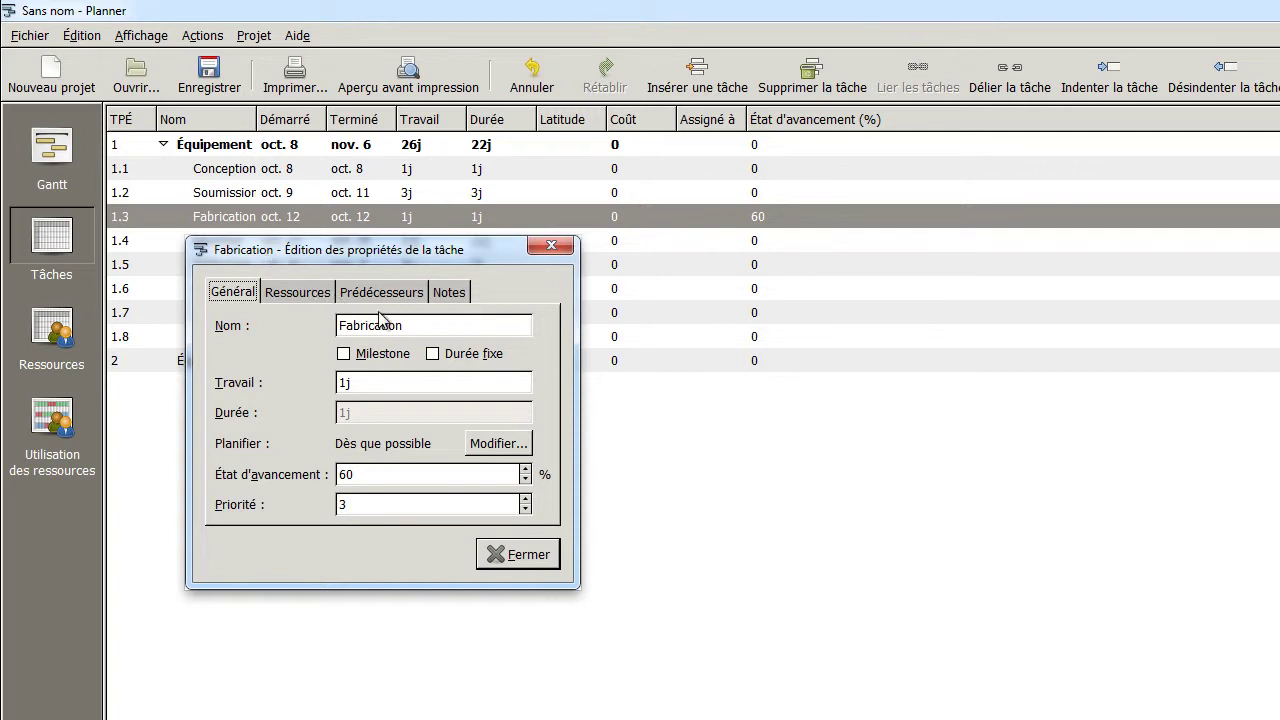
left_click(428, 322)
type("s")
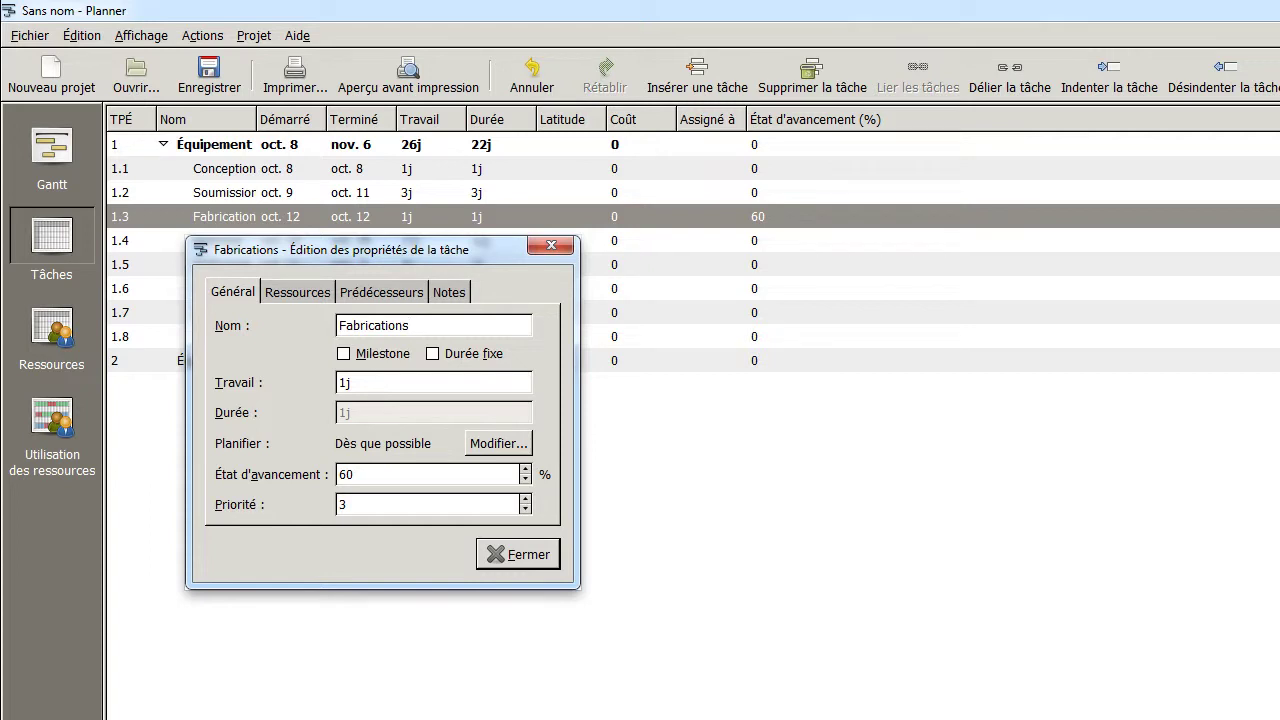
left_click(344, 355)
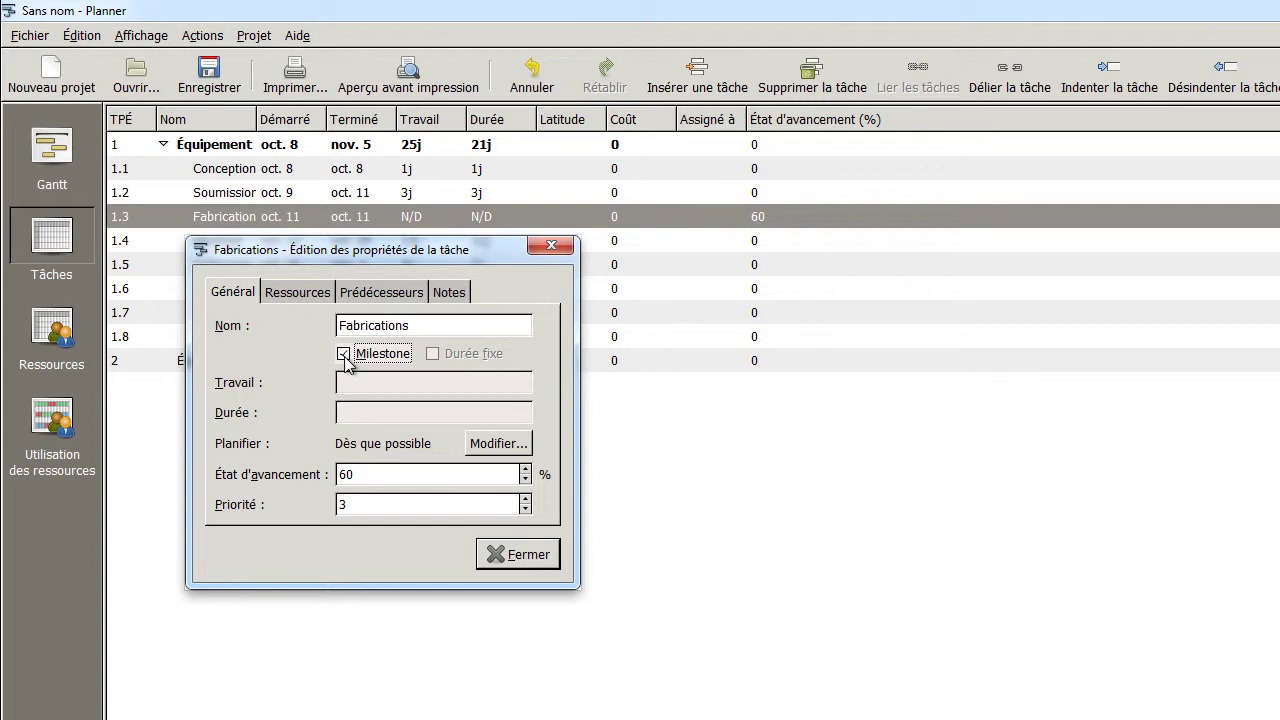
left_click(58, 152)
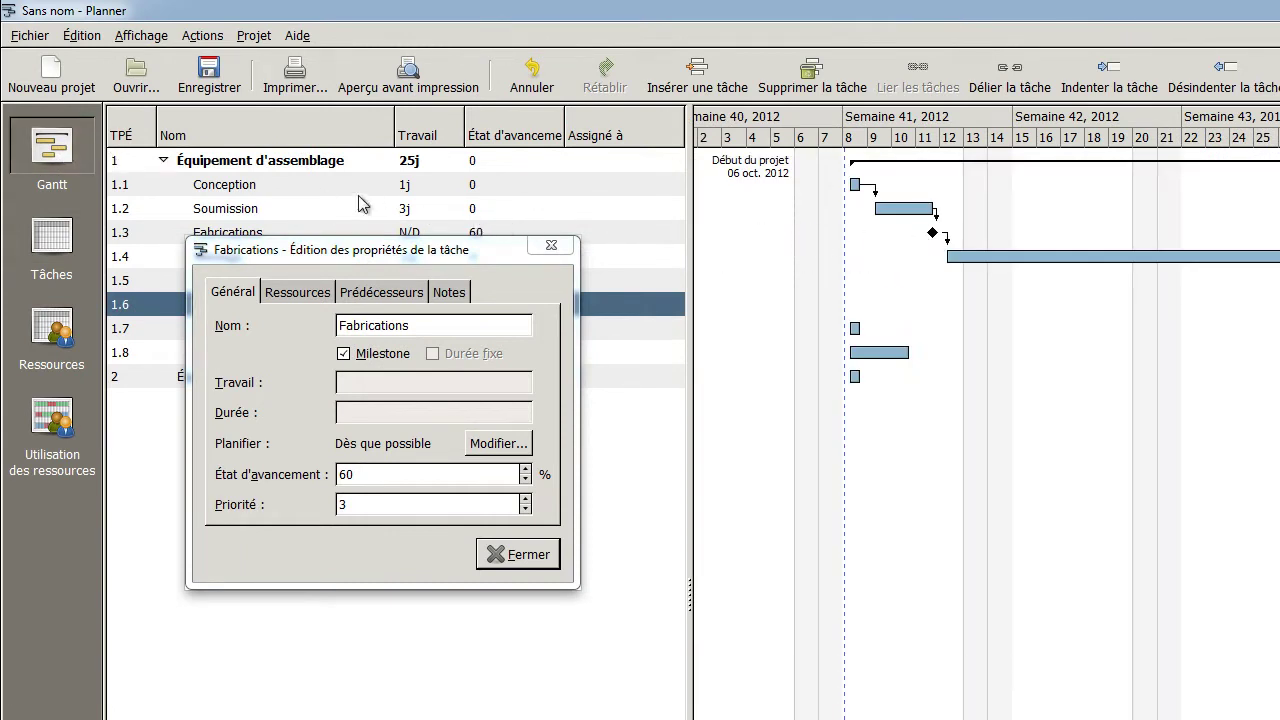
left_click(58, 236)
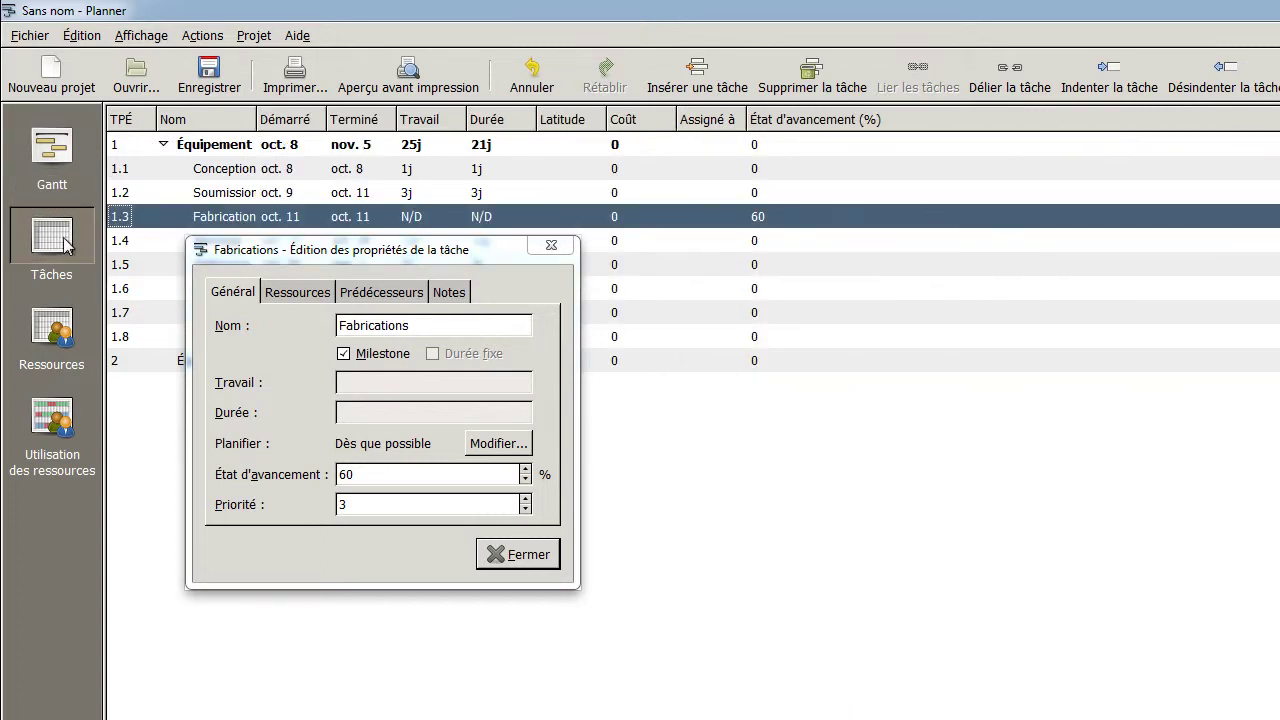
left_click(360, 353)
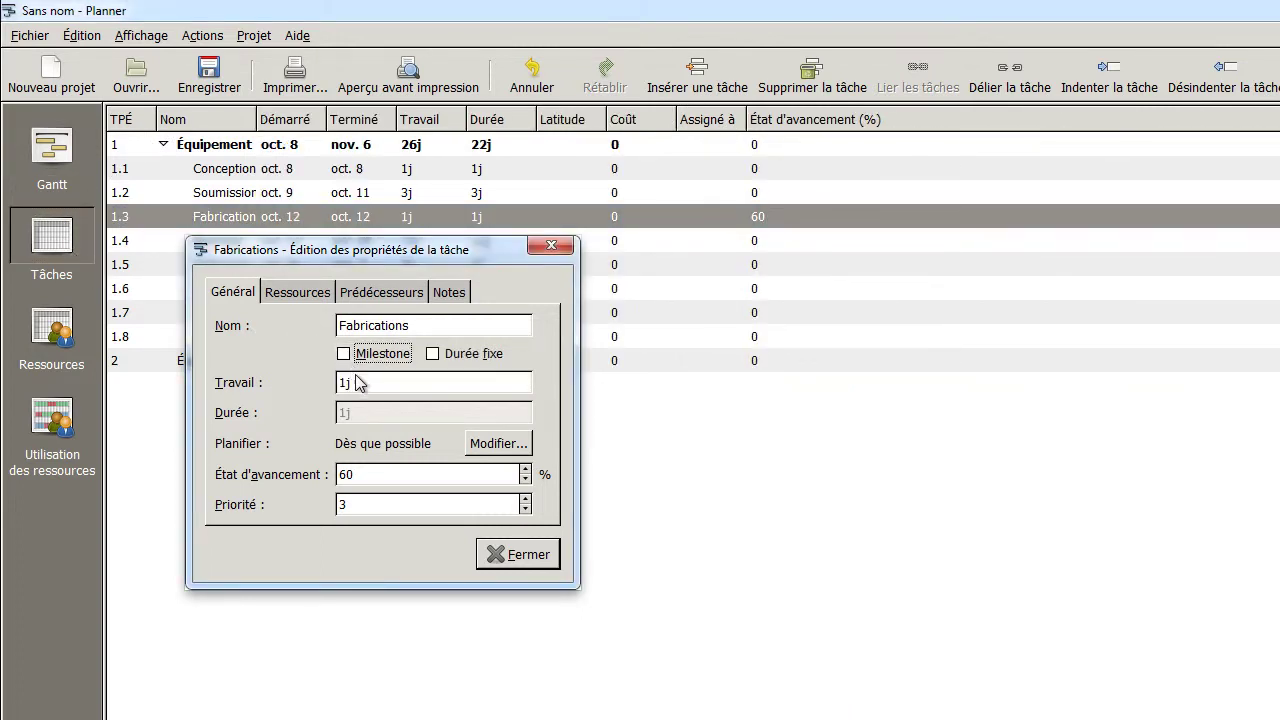
Set the task's work to 2j and lower its progress to 40%
left_click_drag(358, 380, 308, 382)
type("2j")
left_click(526, 481)
left_click(526, 481)
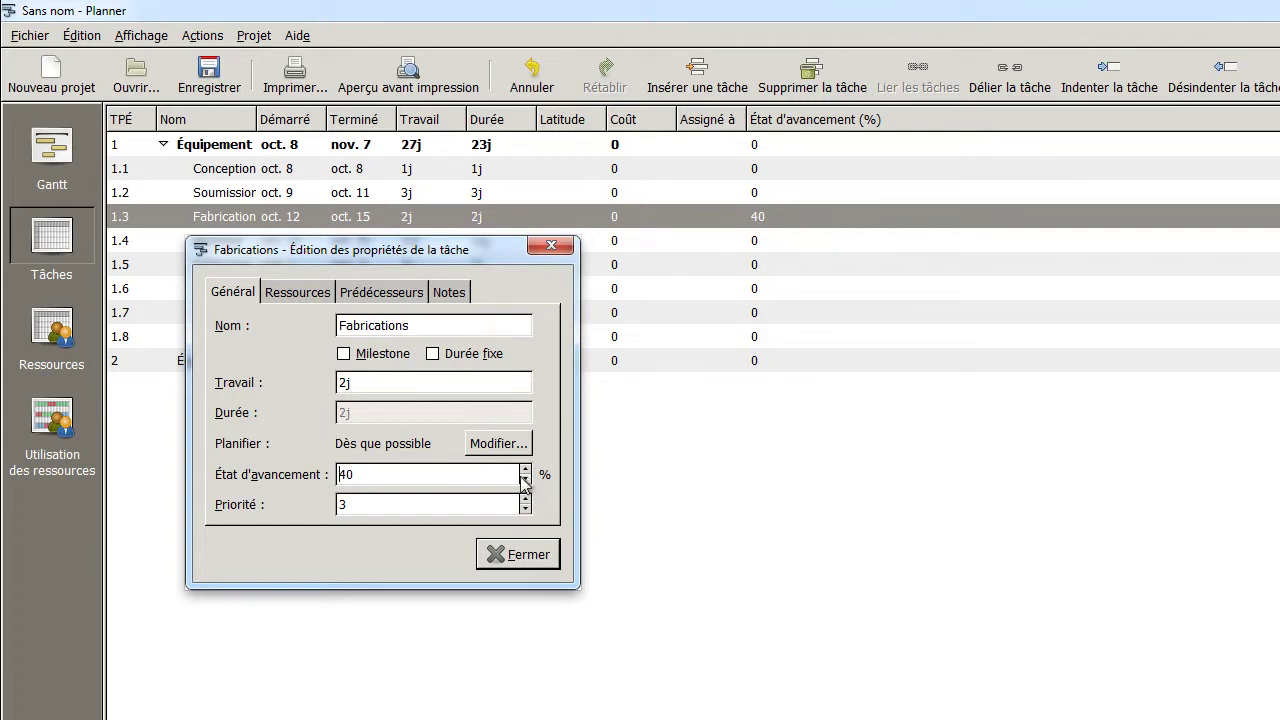
left_click(58, 162)
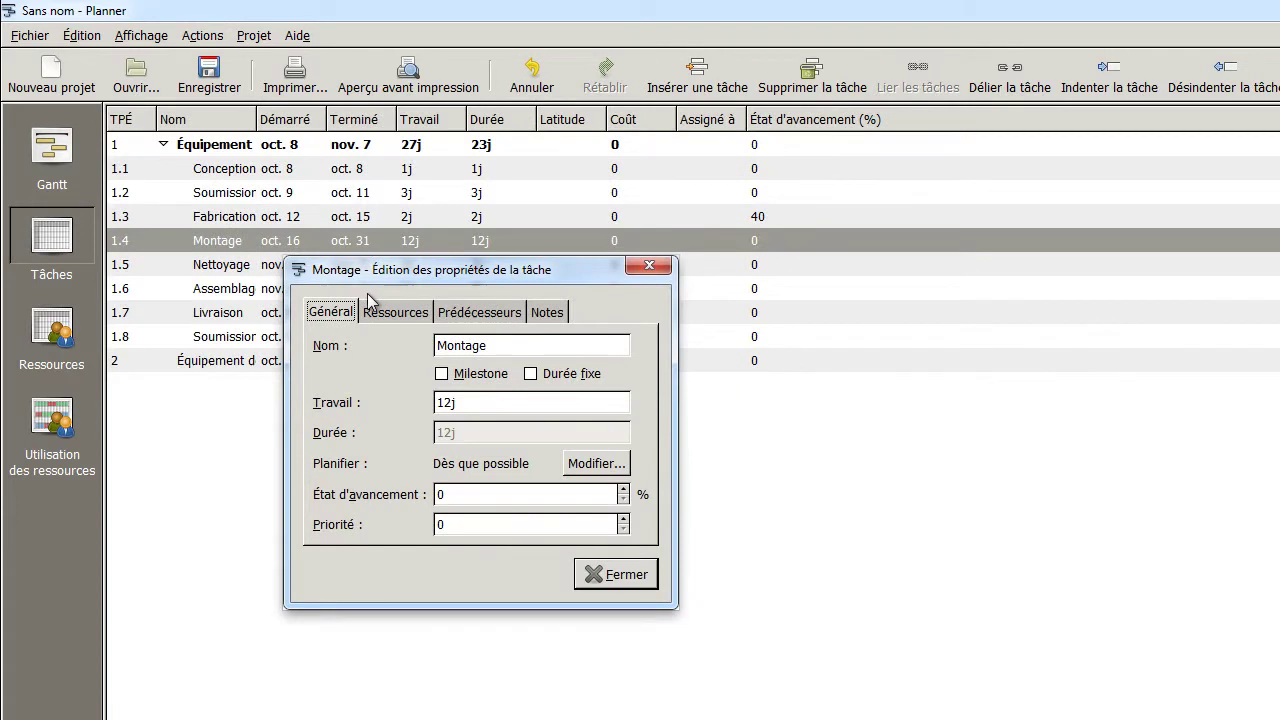
Show the Ressources tab of the Montage task's properties
left_click(395, 312)
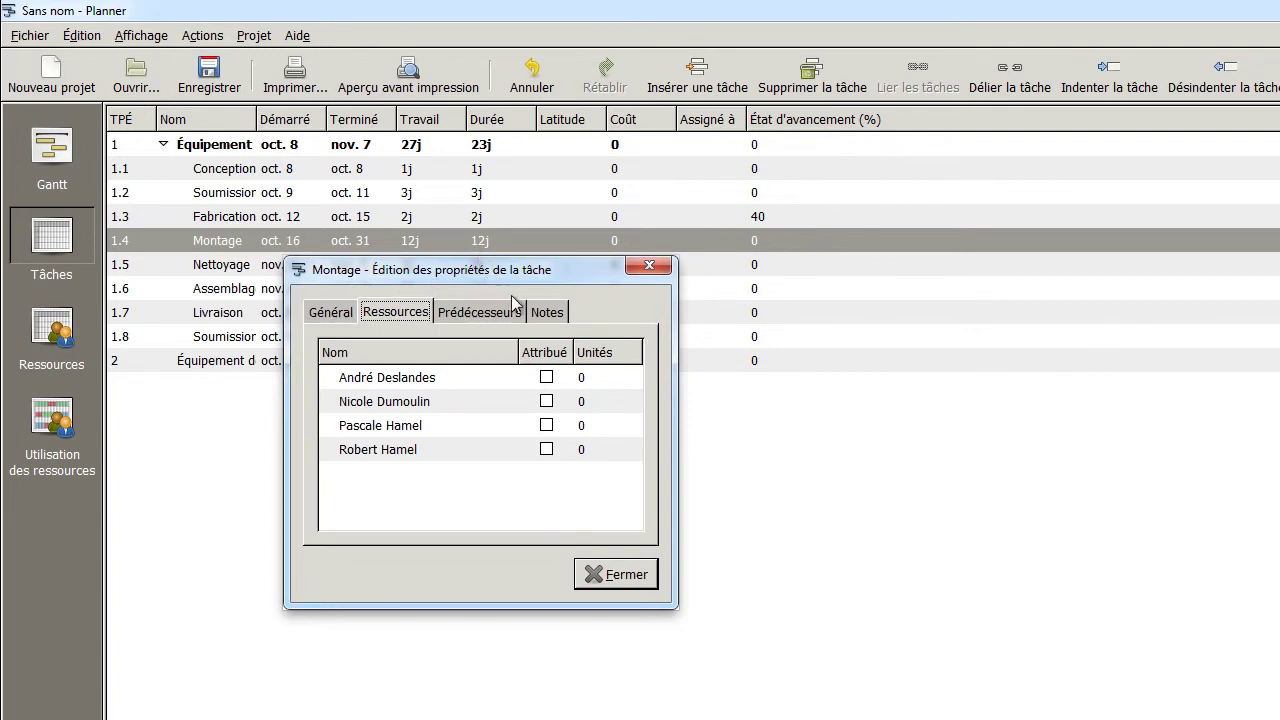
Tick Attribué for the first two resources on Montage, then review its predecessors
left_click(546, 377)
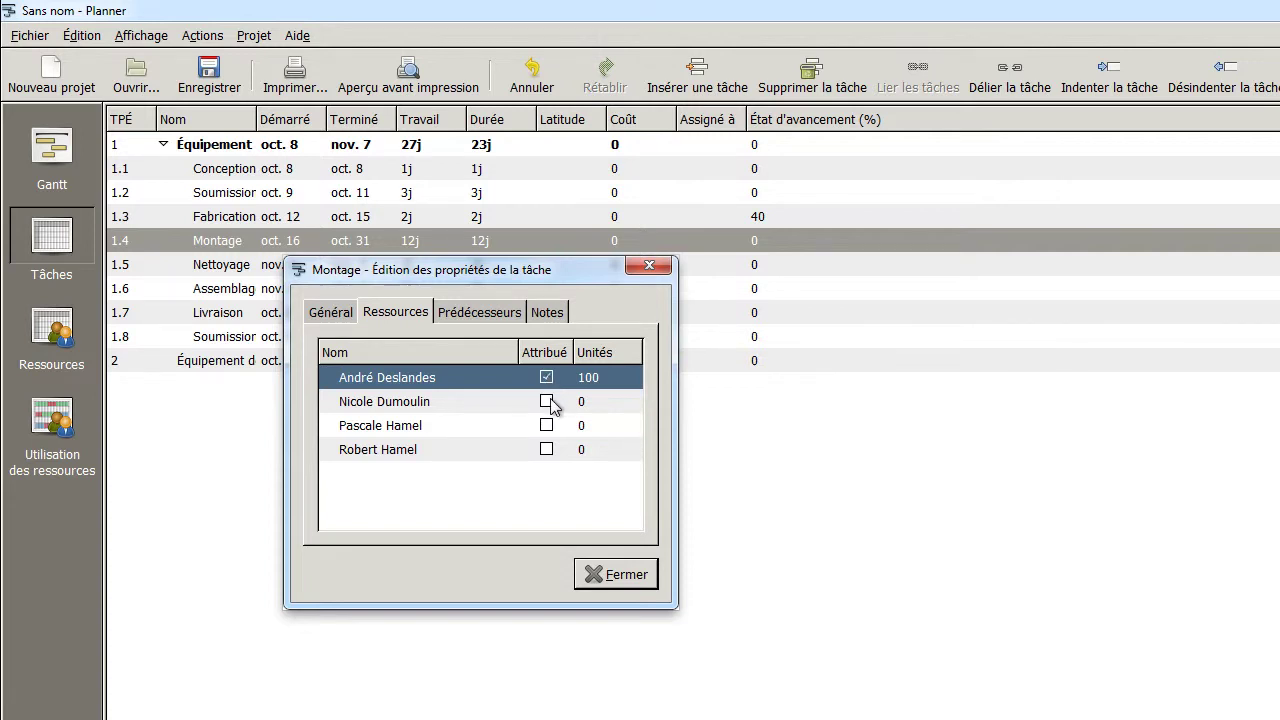
left_click(546, 401)
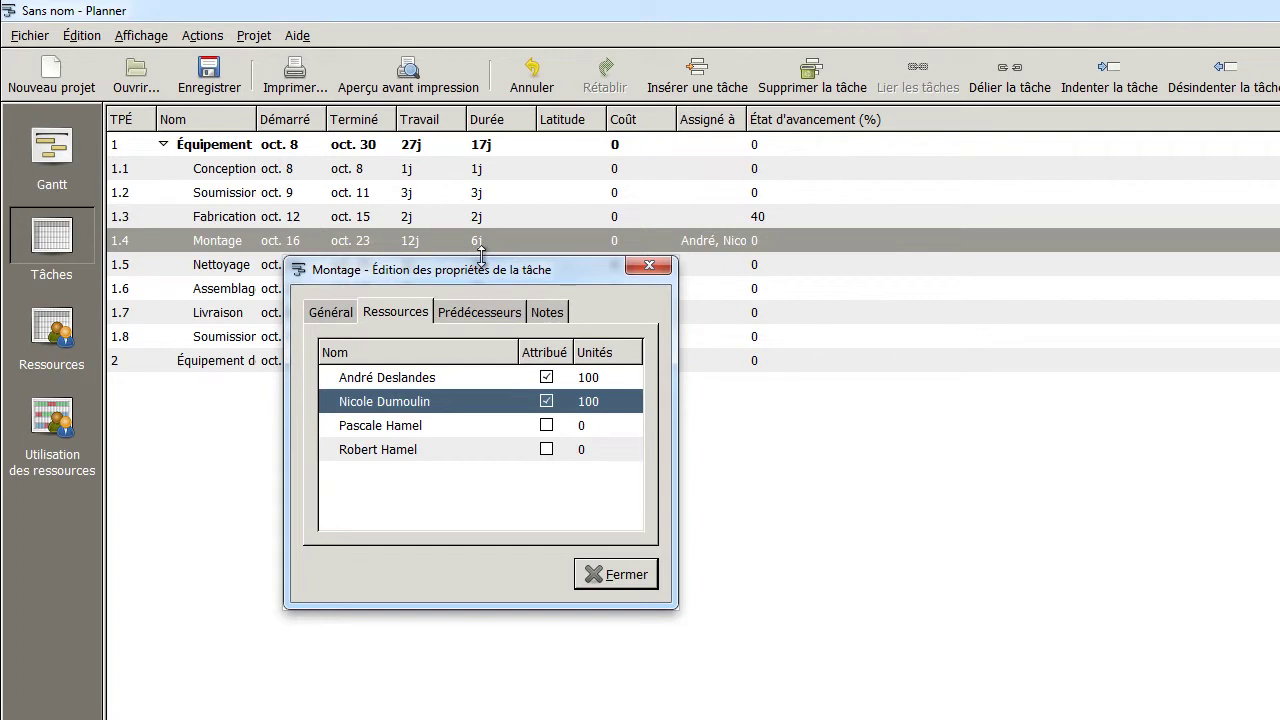
left_click(497, 317)
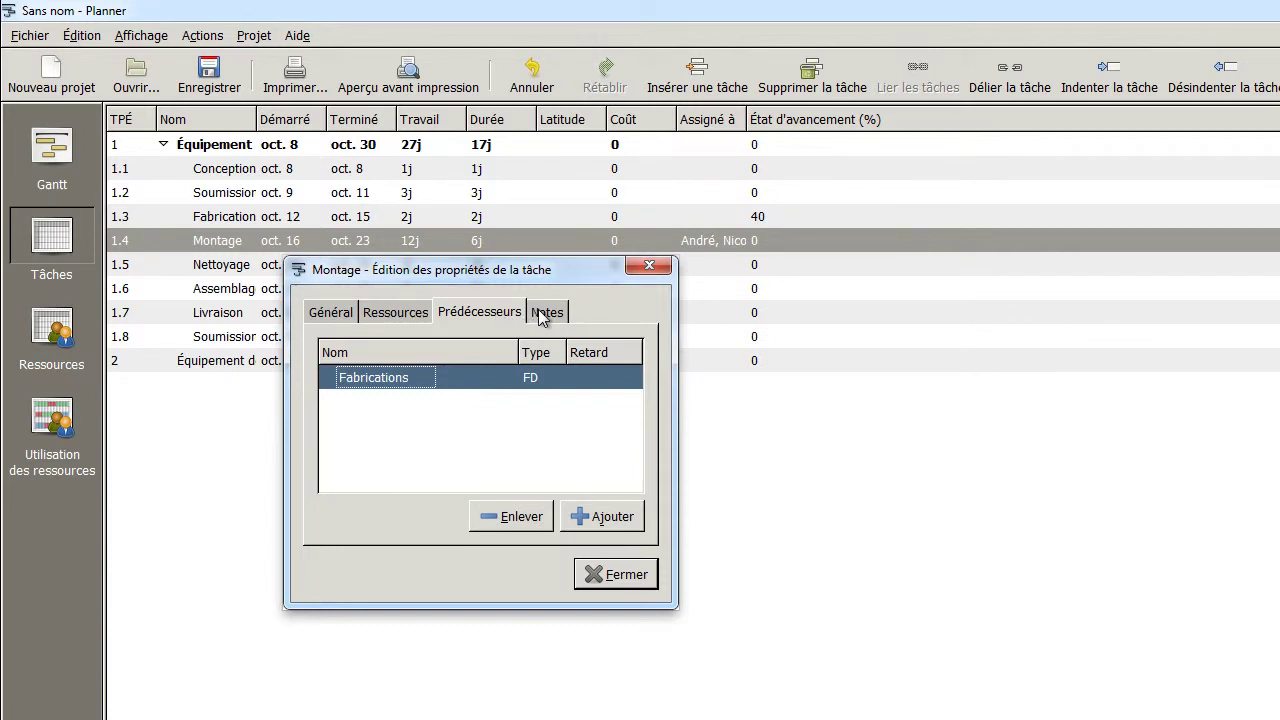
Insert a timestamp and the note 'premiere note' on Montage, then close the dialog
left_click(541, 316)
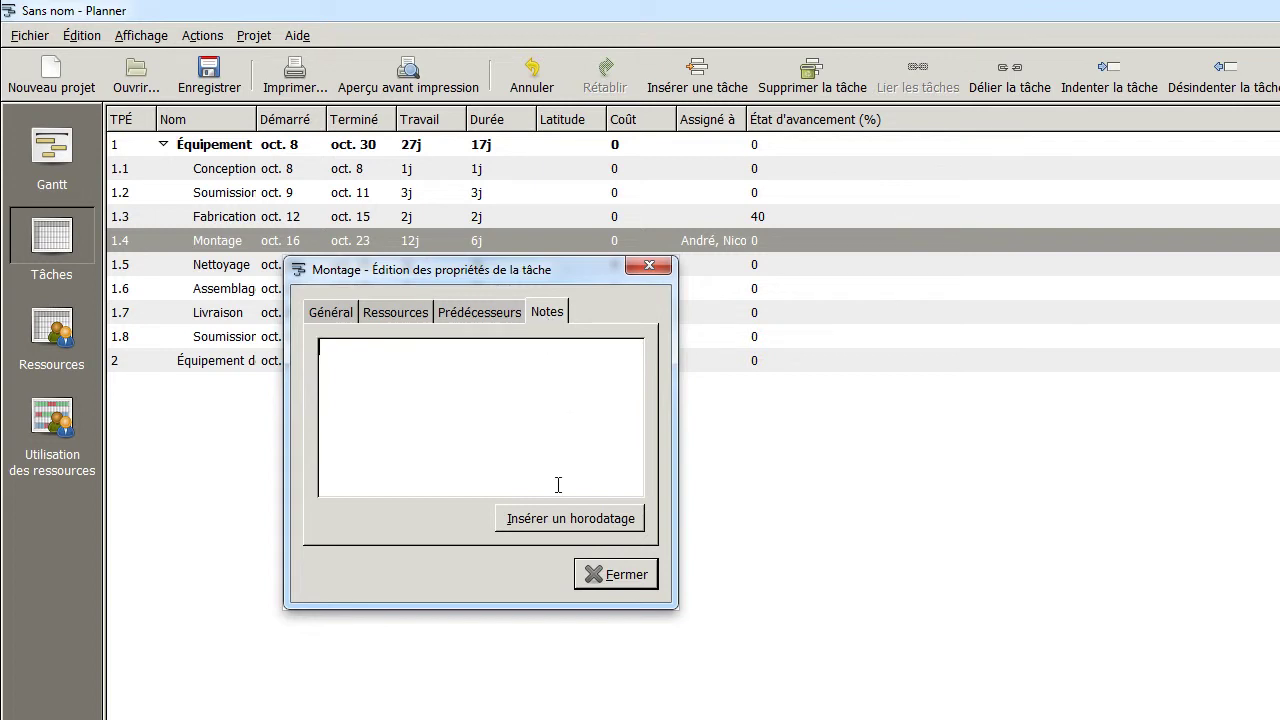
left_click(567, 522)
left_click(482, 376)
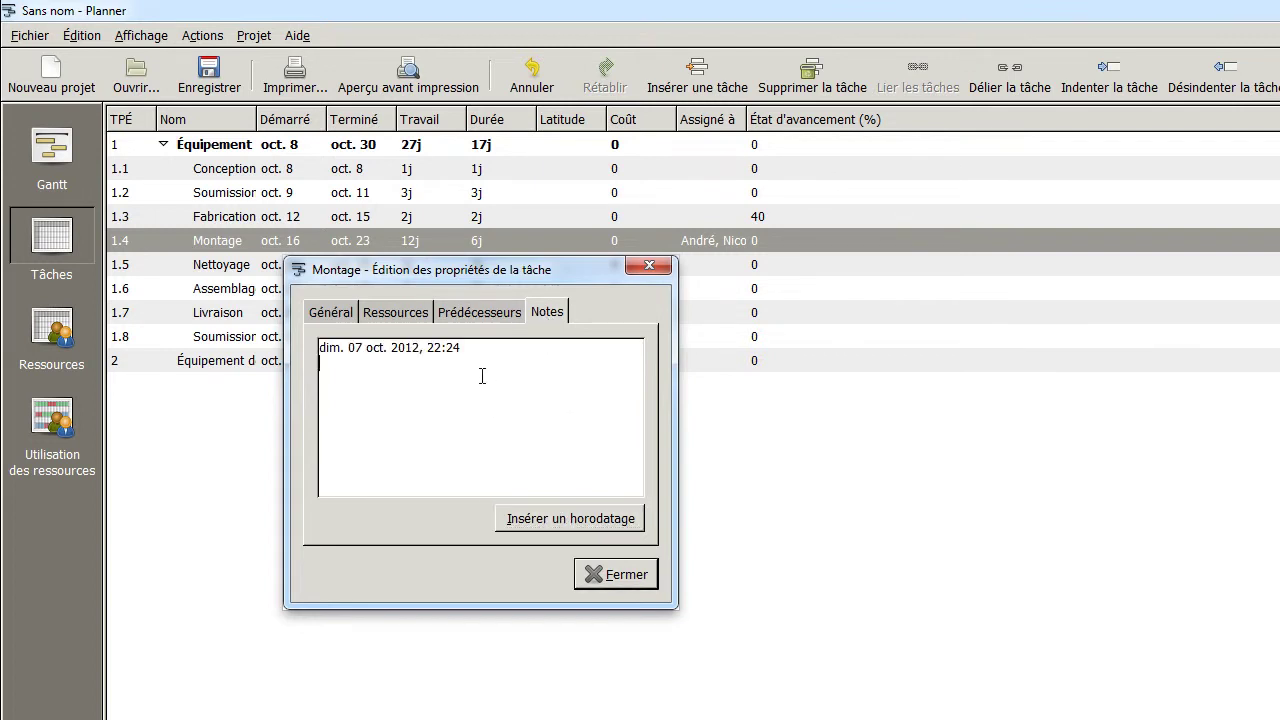
type("premiere note")
left_click(619, 577)
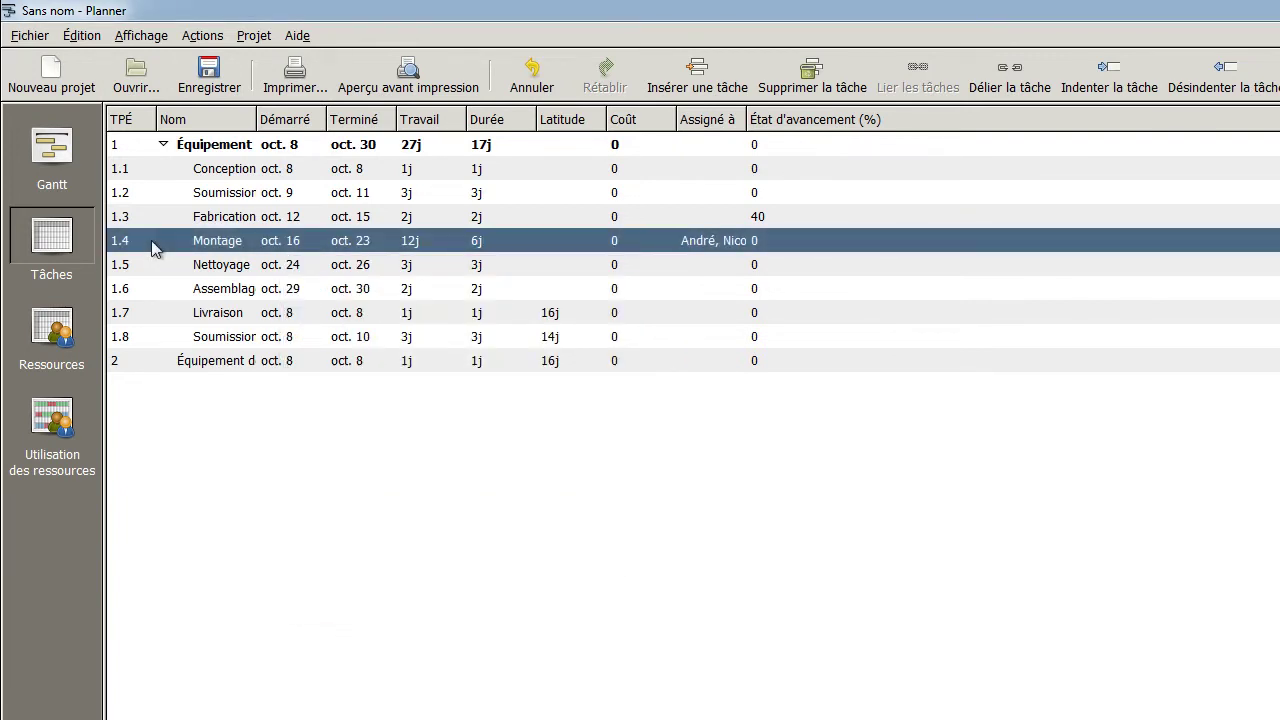
Assign one resource each to the Conception and first Soumission tasks
left_click(116, 172)
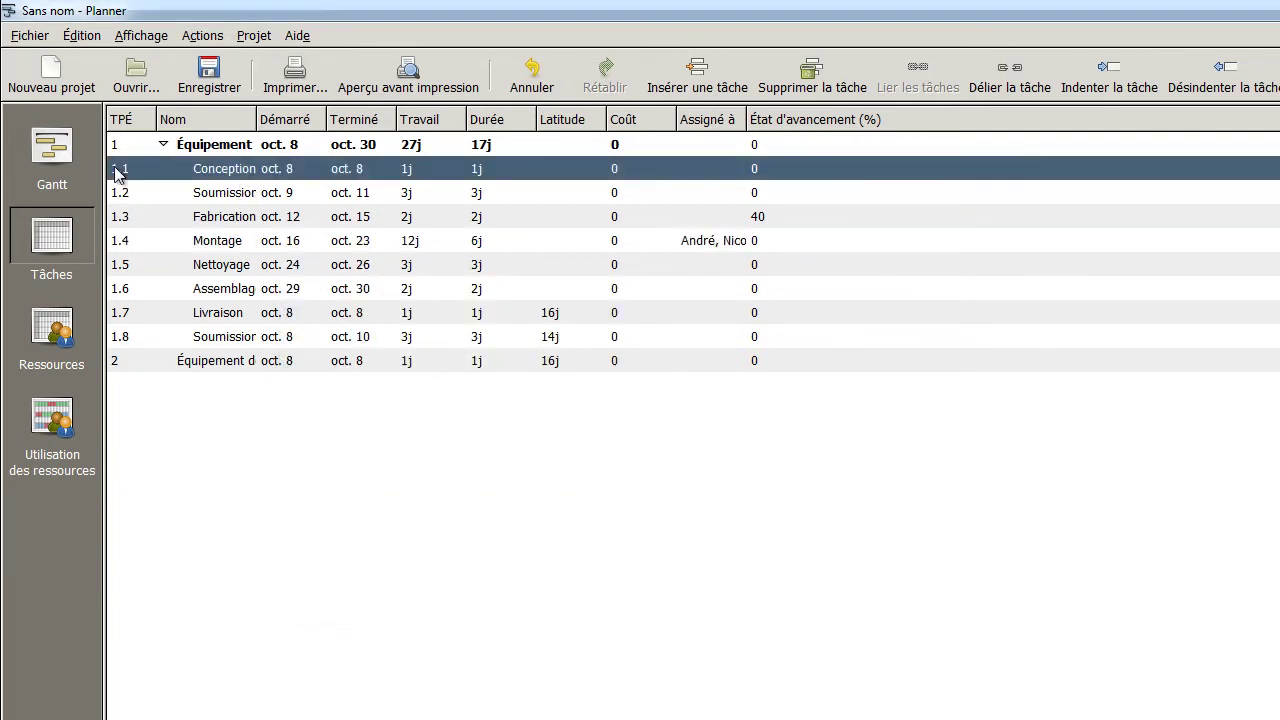
double_click(116, 172)
left_click(273, 178)
left_click(434, 240)
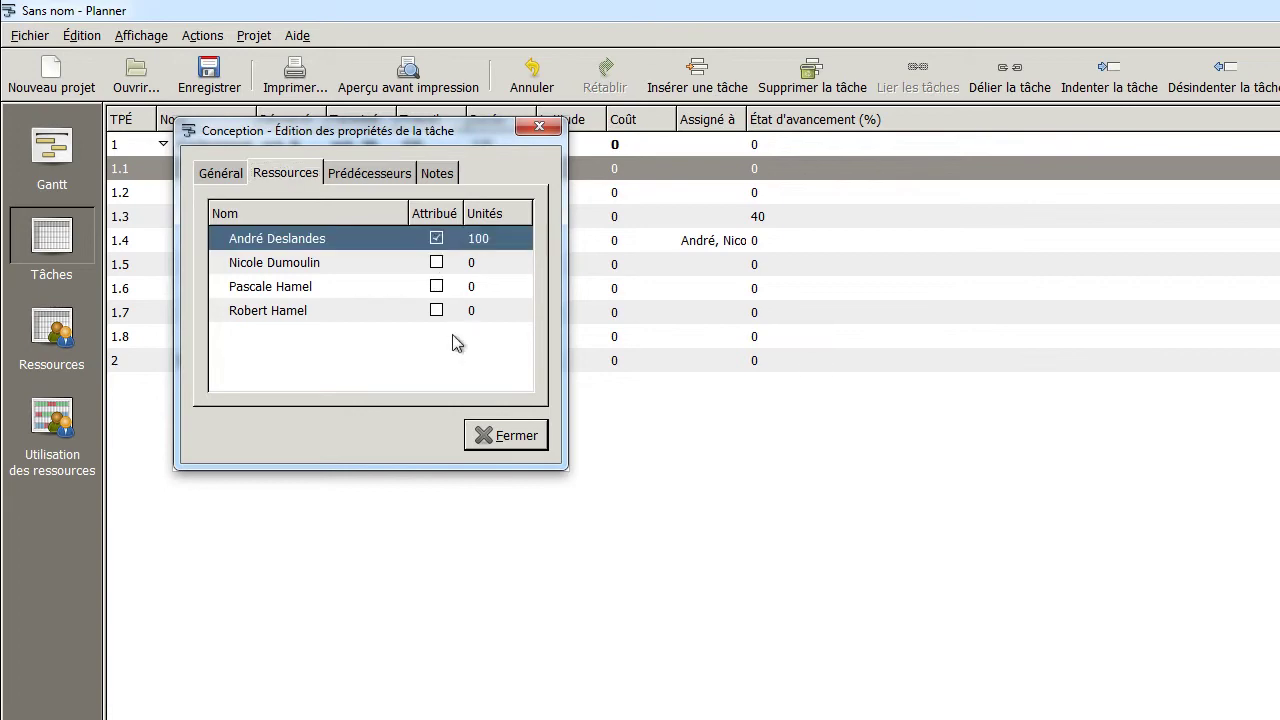
left_click(506, 435)
left_click(130, 194)
double_click(130, 194)
left_click(328, 202)
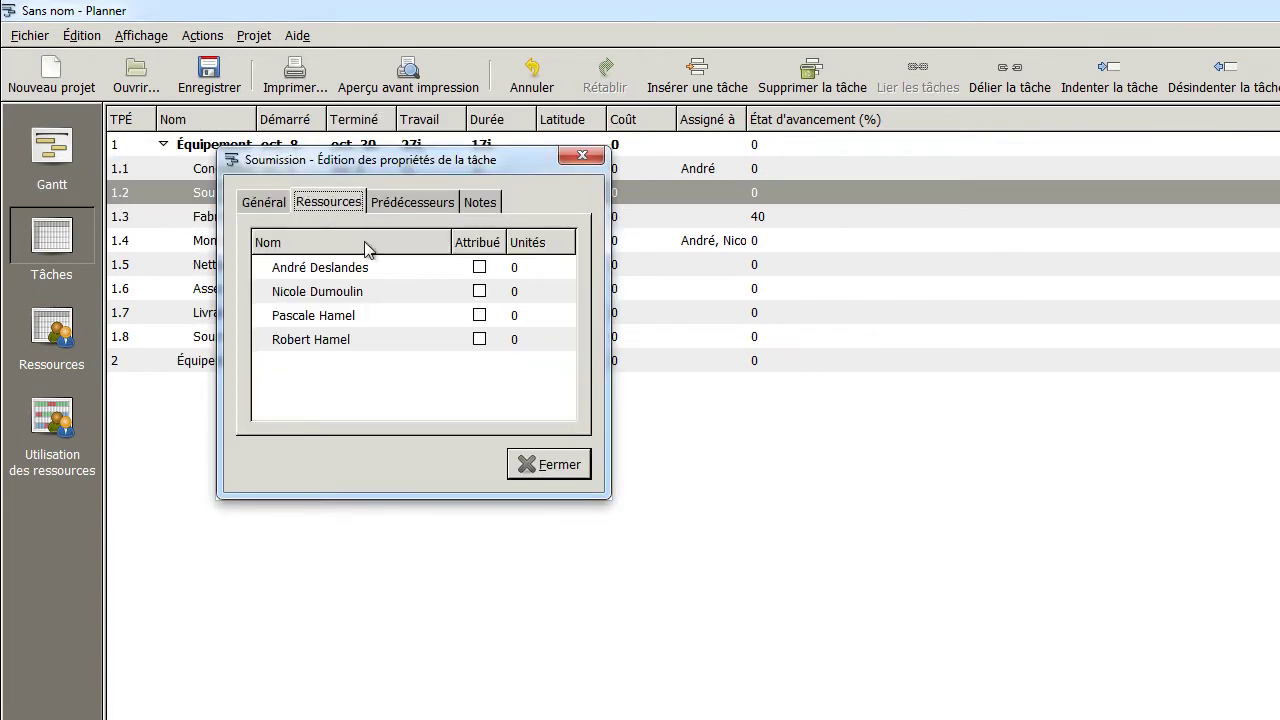
left_click(479, 291)
left_click(549, 464)
Assign one resource each to the Fabrications and Nettoyage tasks
left_click(118, 224)
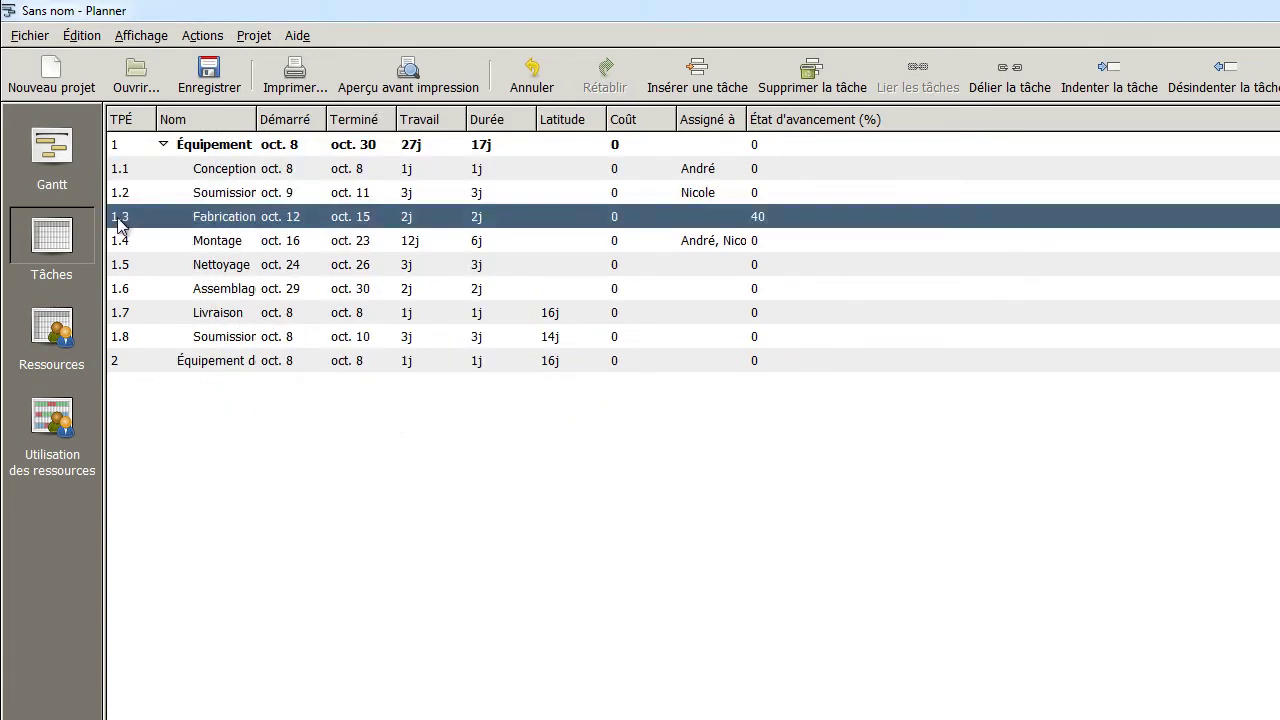
double_click(118, 224)
left_click(363, 236)
left_click(522, 368)
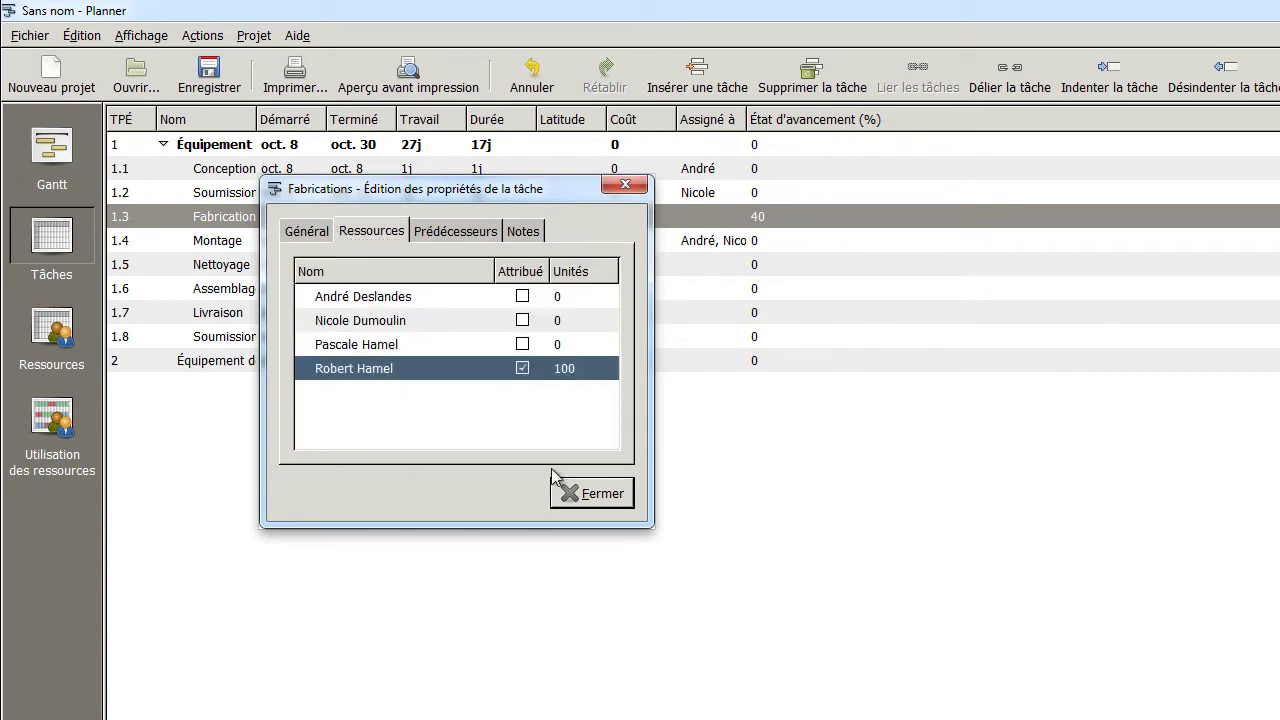
left_click(560, 488)
double_click(125, 265)
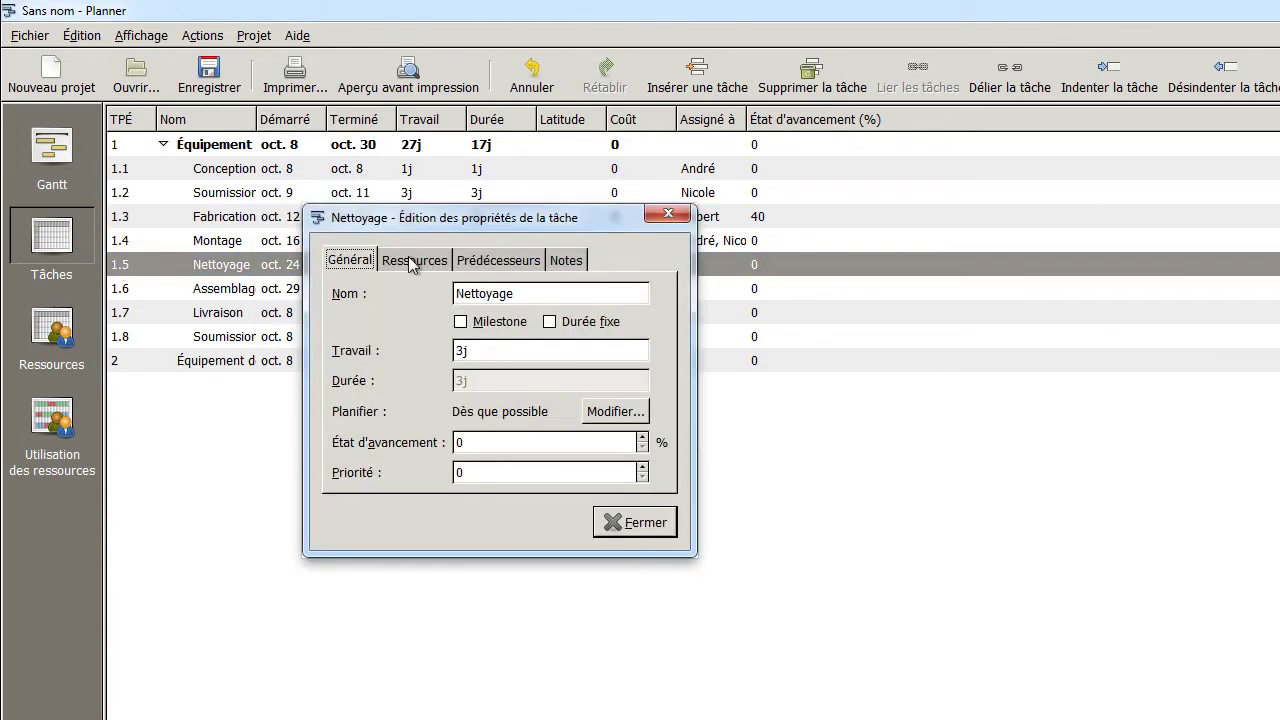
left_click(410, 262)
left_click(562, 333)
left_click(630, 522)
Assign one resource each to the Assemblages and Livraison tasks
left_click(125, 290)
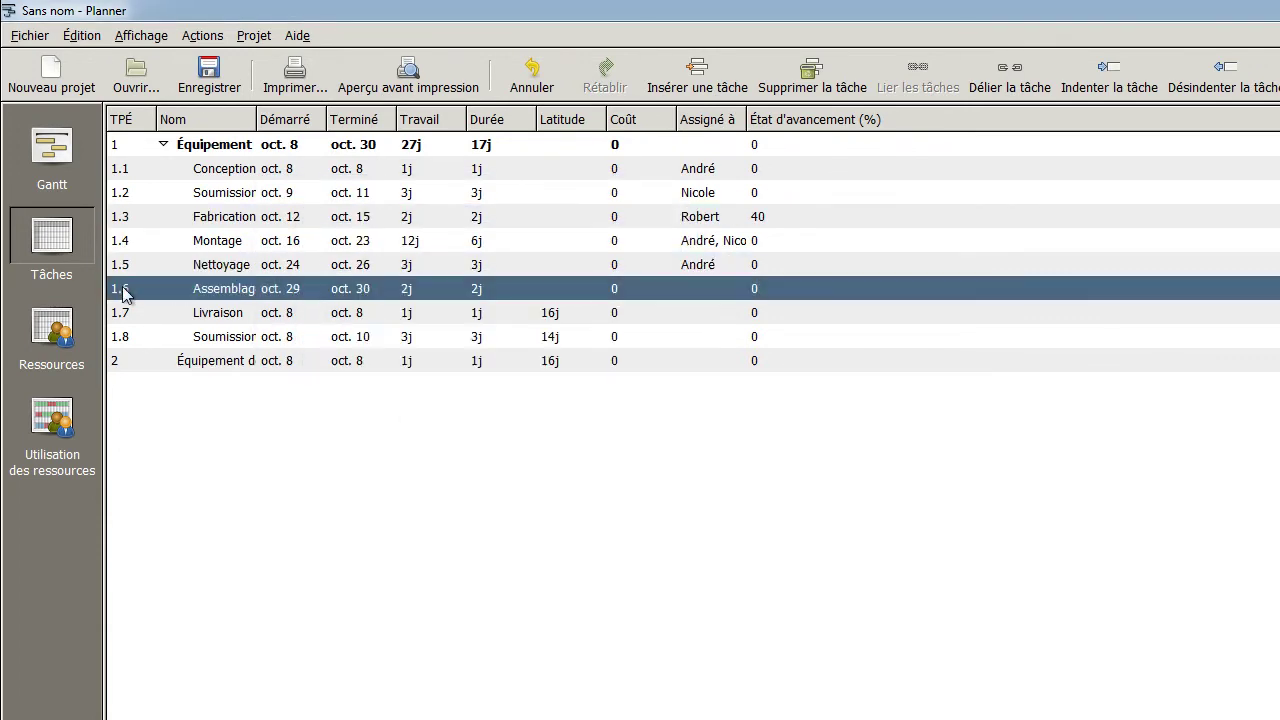
double_click(125, 290)
left_click(454, 290)
left_click(608, 354)
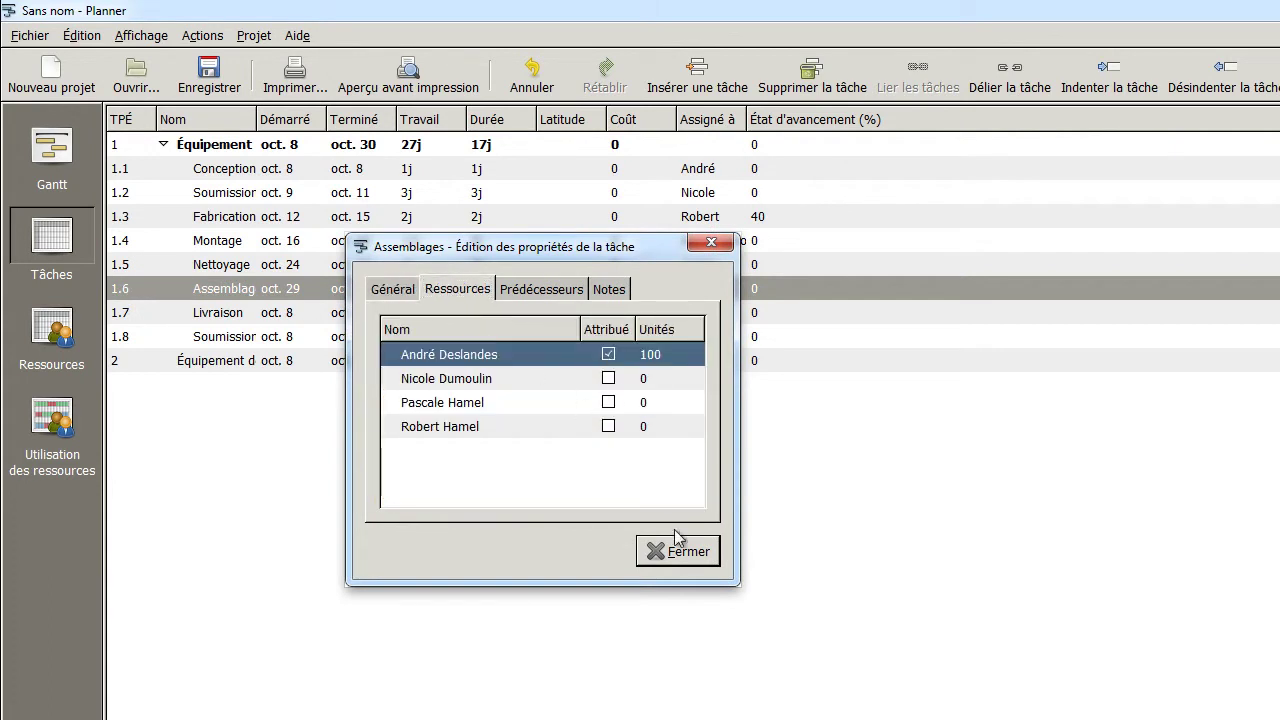
left_click(676, 541)
left_click(125, 312)
double_click(125, 312)
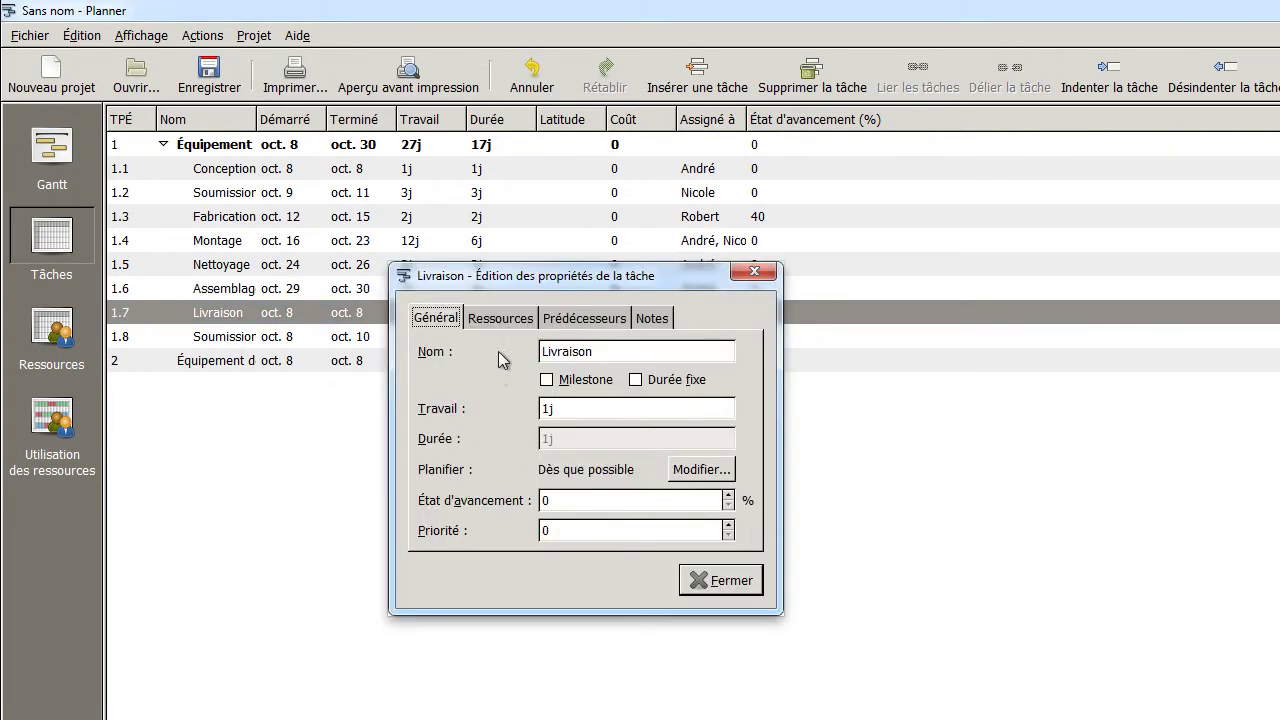
left_click(500, 318)
left_click(662, 462)
left_click(720, 580)
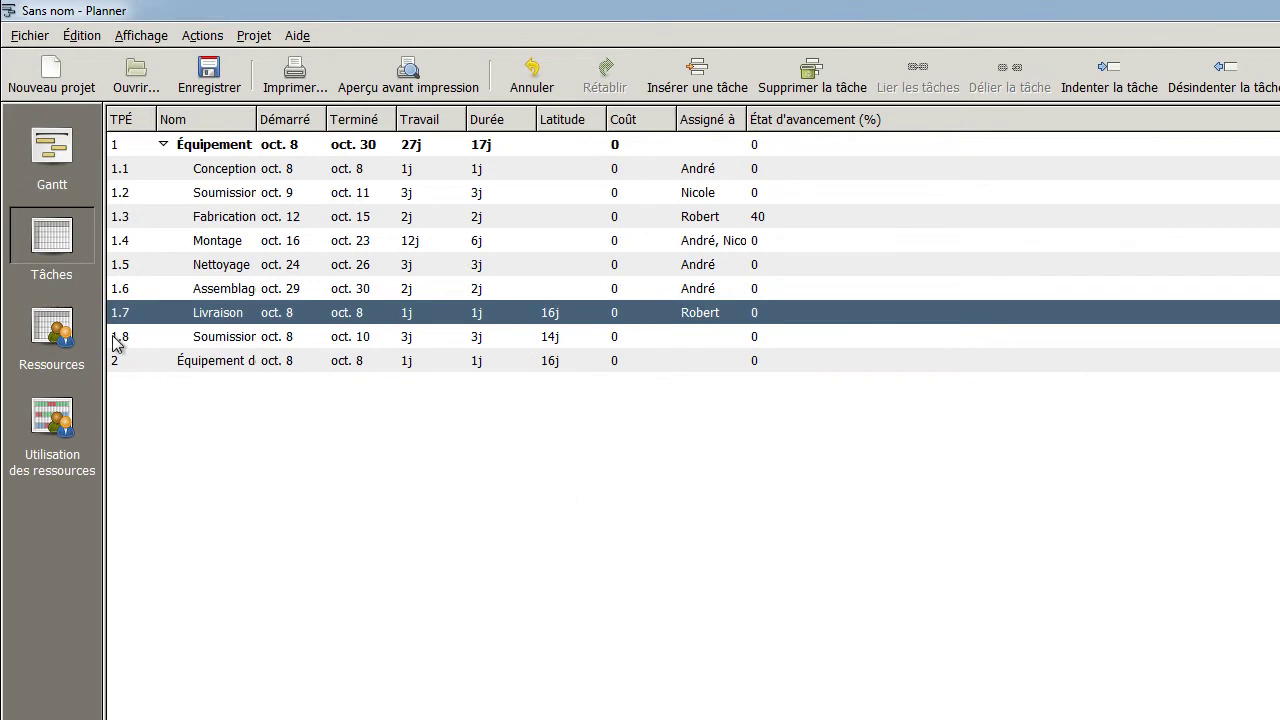
Assign a resource to the second Soumission task
double_click(117, 340)
left_click(165, 88)
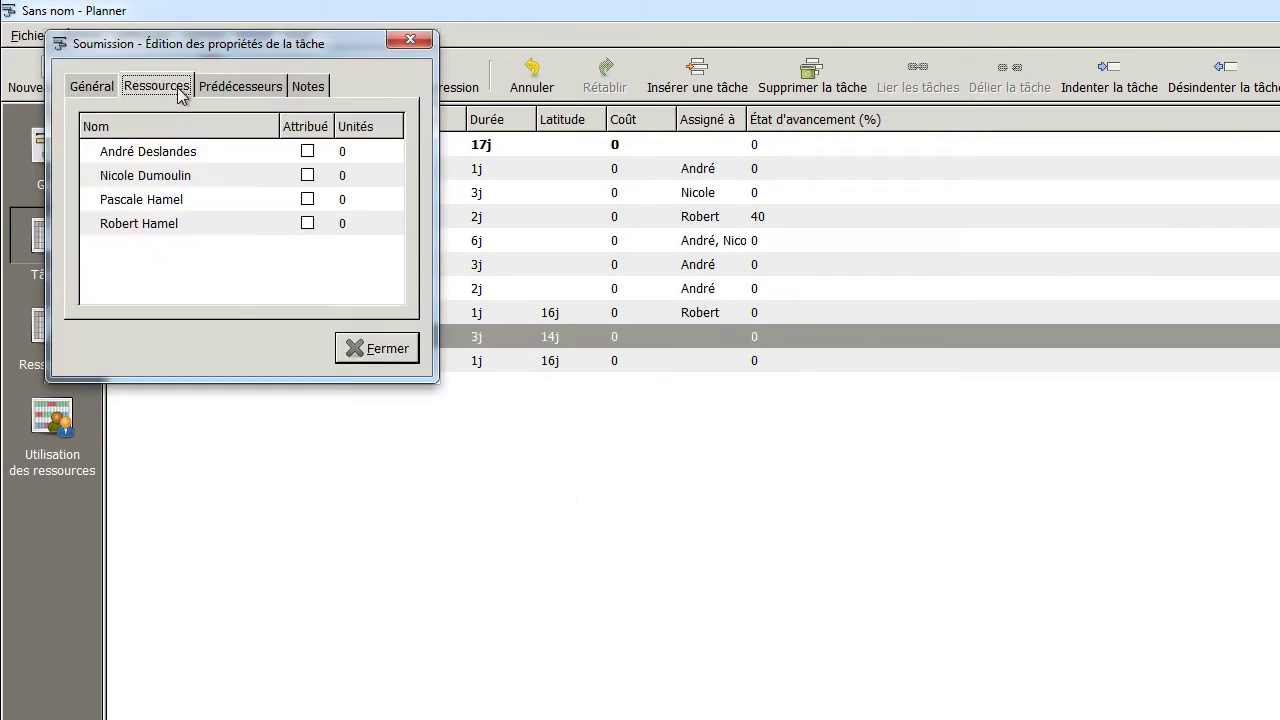
left_click(307, 176)
left_click(368, 348)
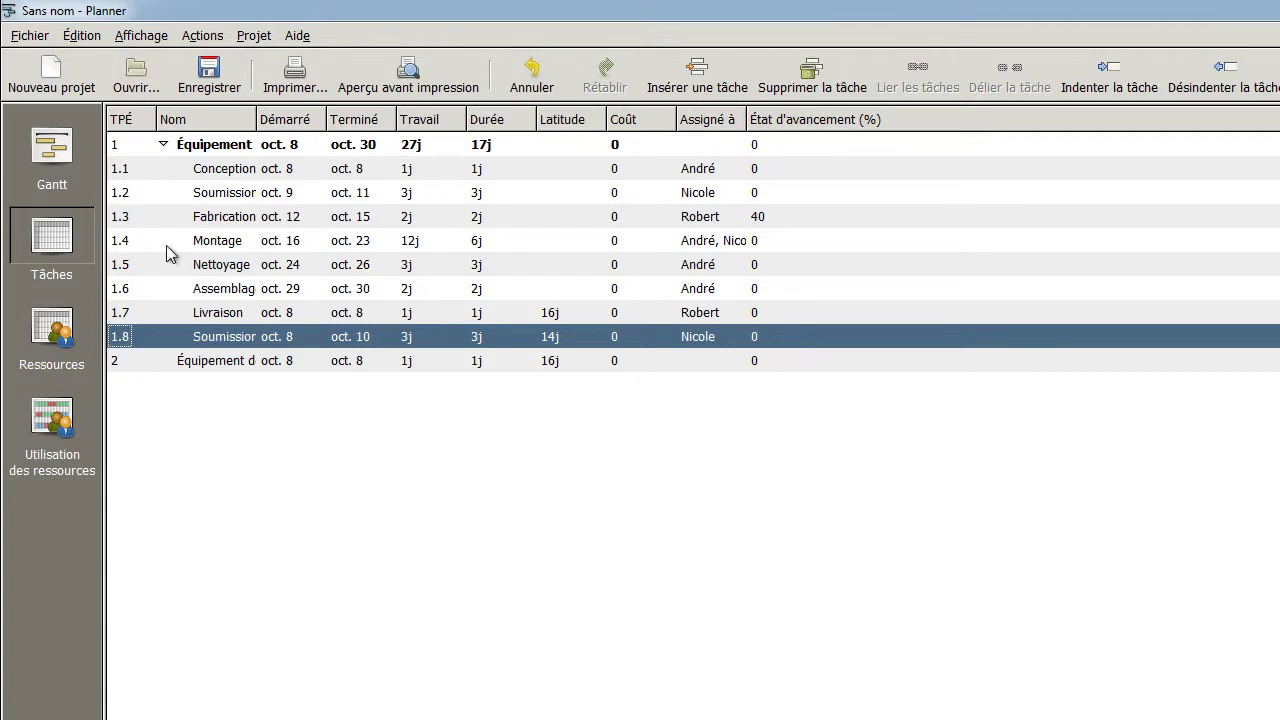
Switch to the Gantt chart showing assignees on the Équipement d'assemblage subtasks
left_click(57, 148)
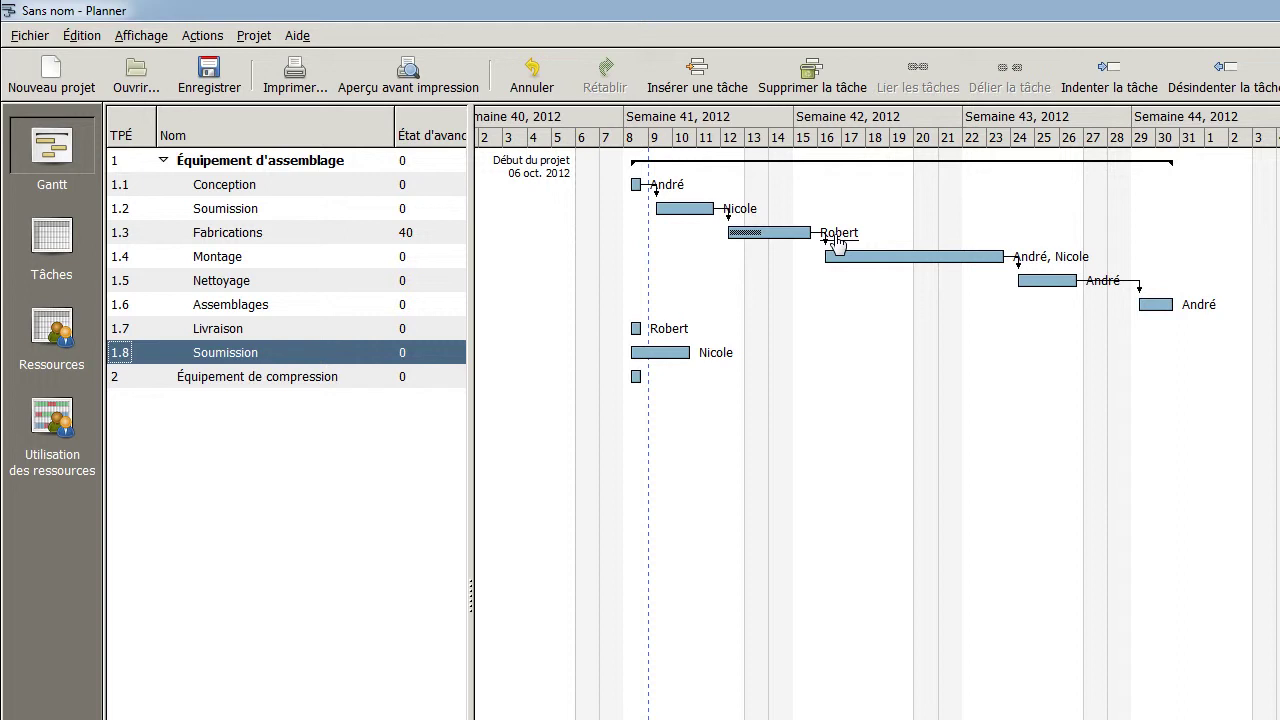
left_click(158, 40)
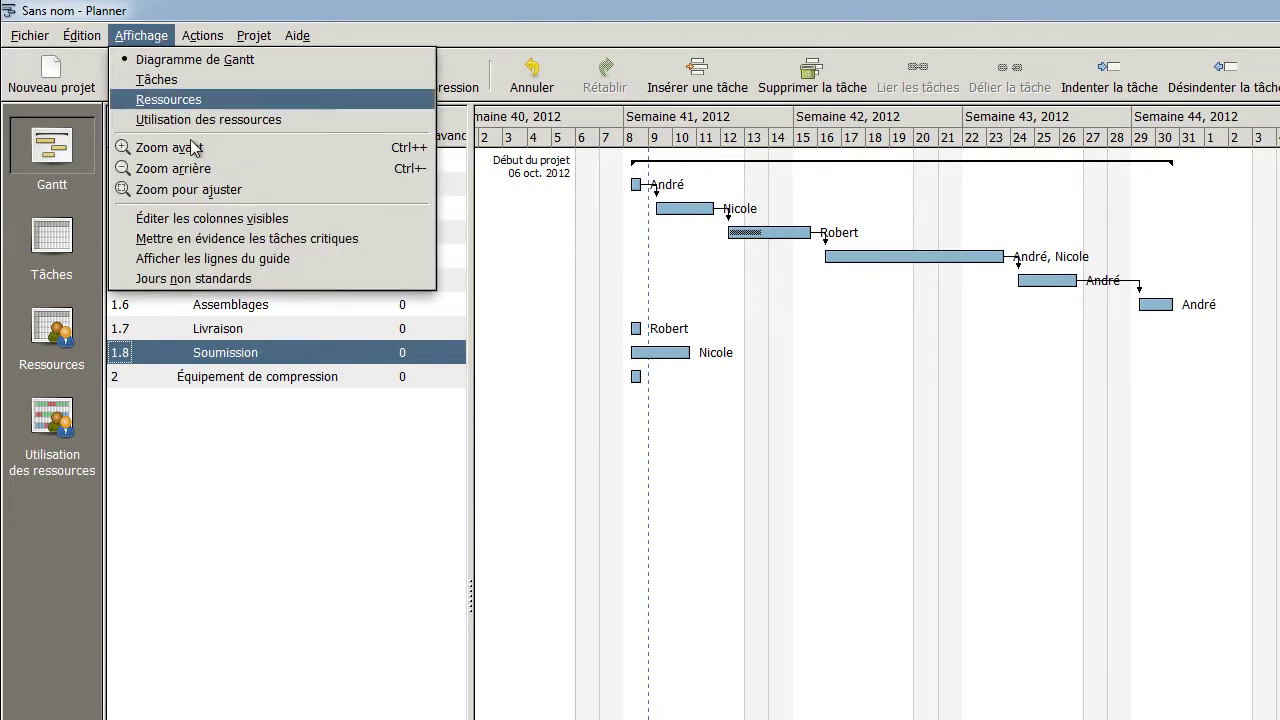
Show the Démarré column in the Gantt table, moved up three places to follow État d'avancement (%)
left_click(326, 217)
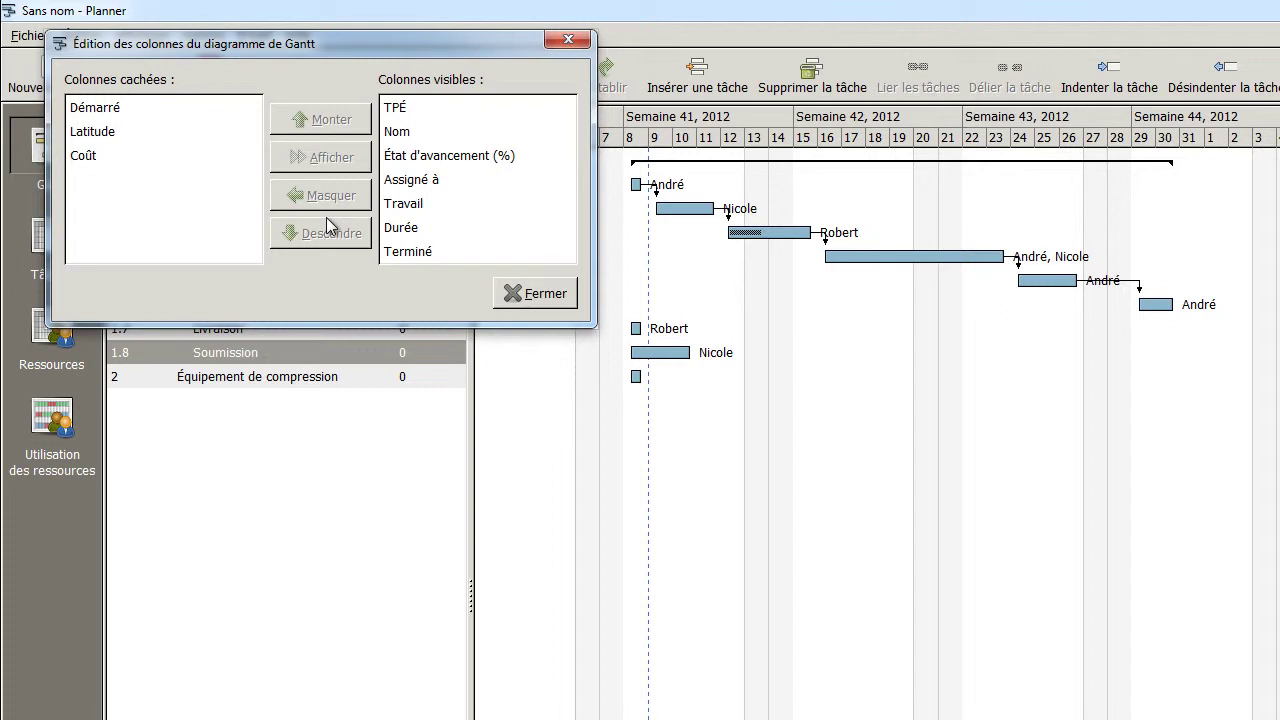
left_click(125, 110)
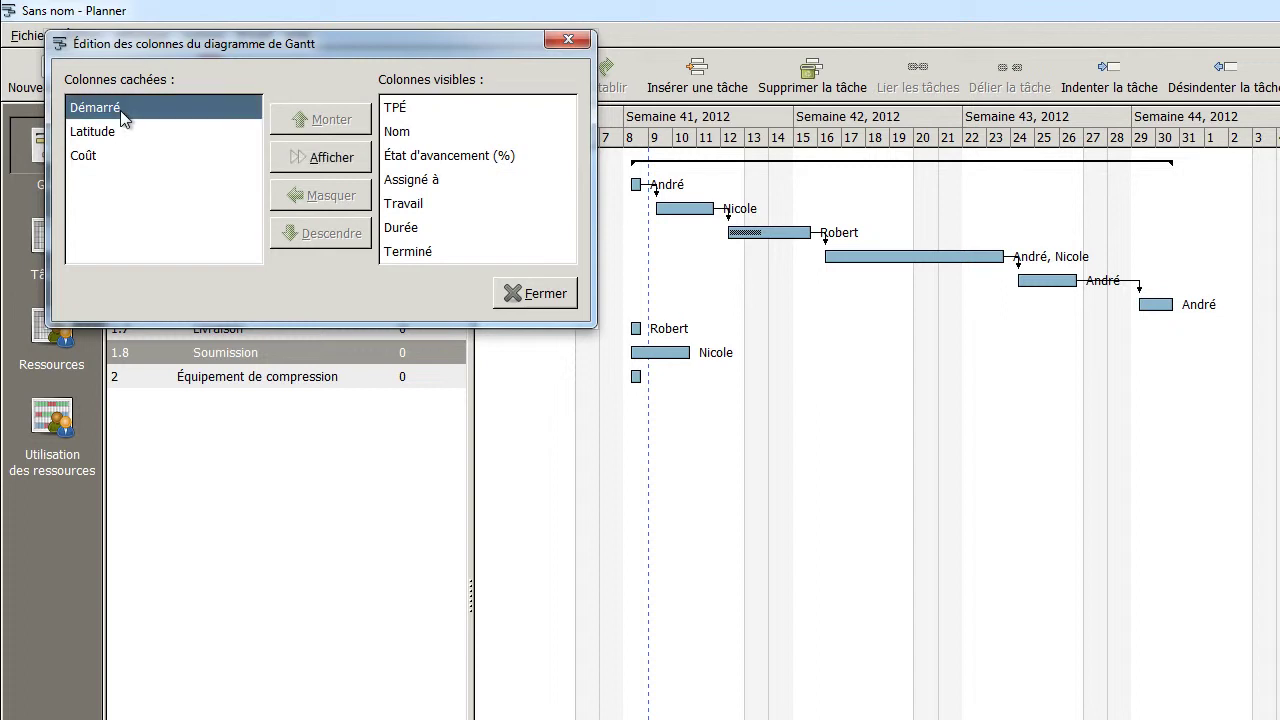
left_click(316, 158)
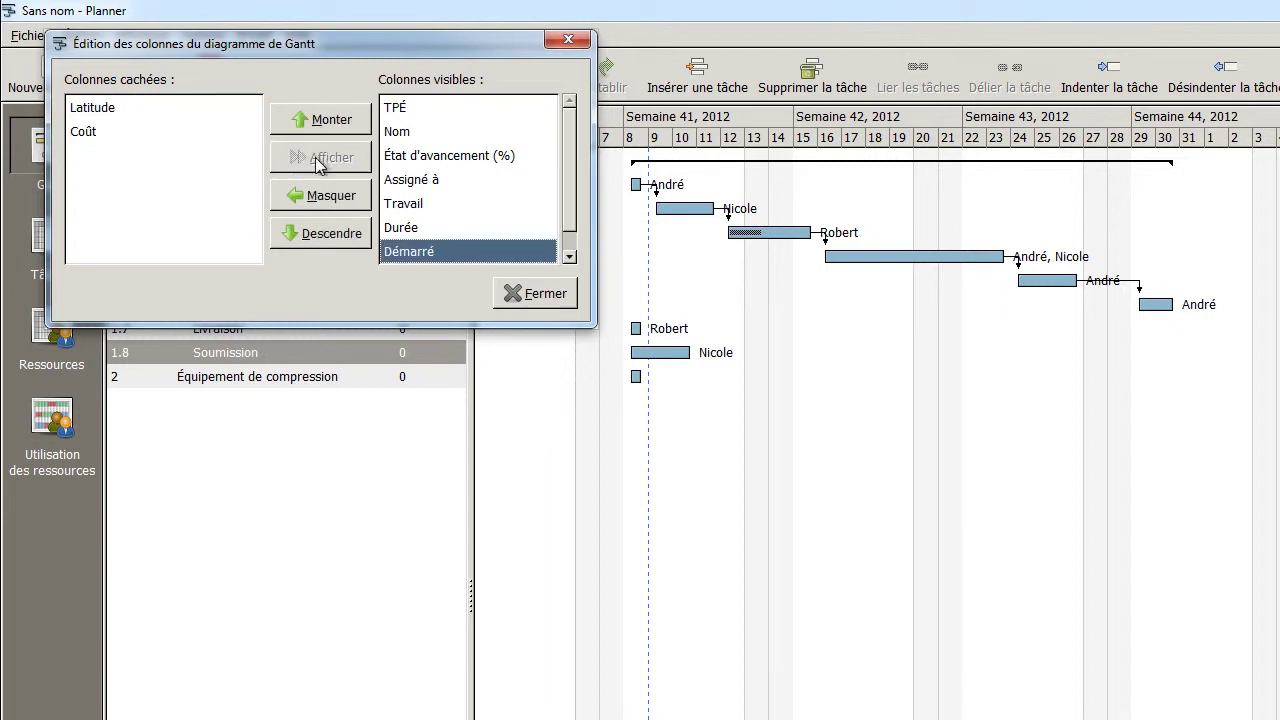
left_click(341, 121)
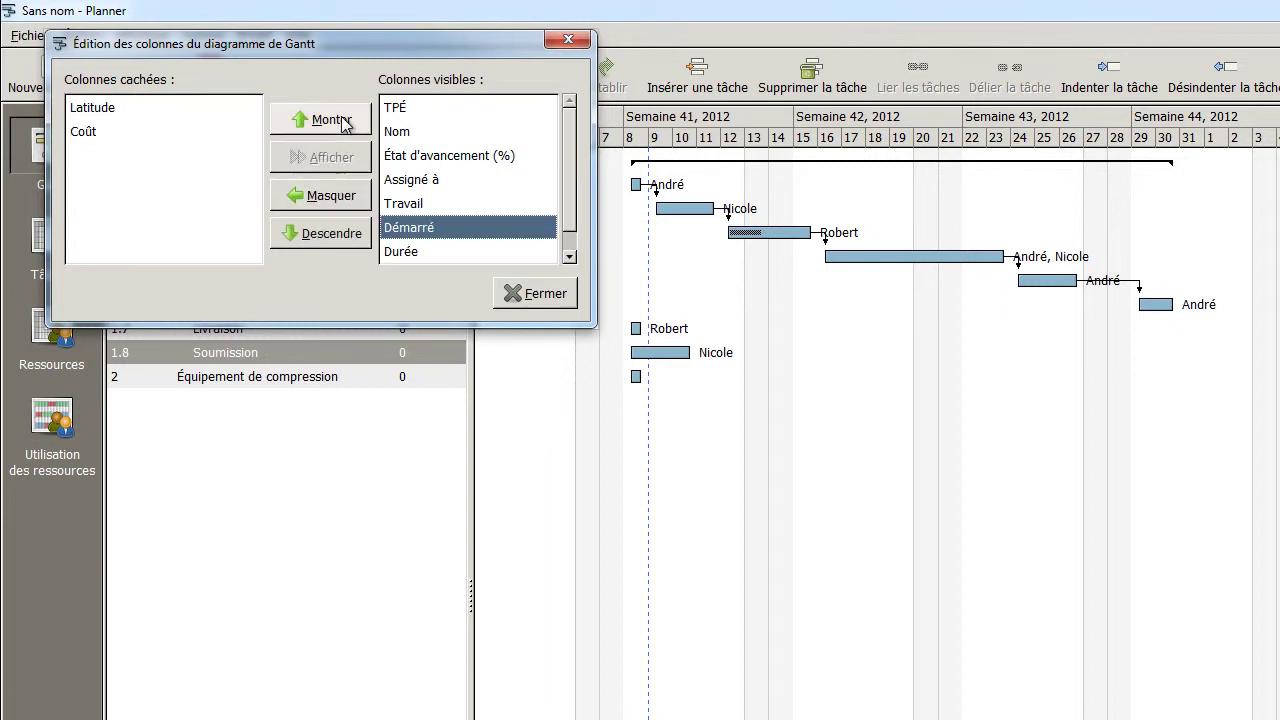
left_click(341, 121)
left_click(341, 121)
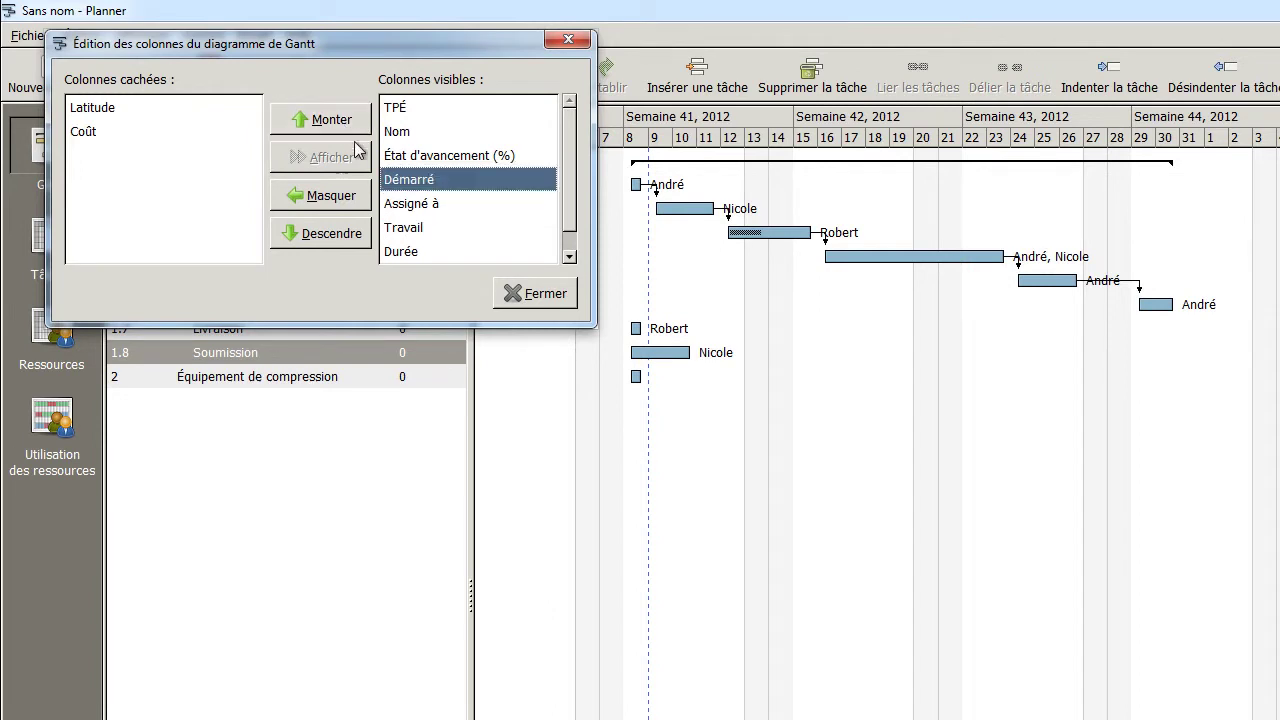
left_click(535, 296)
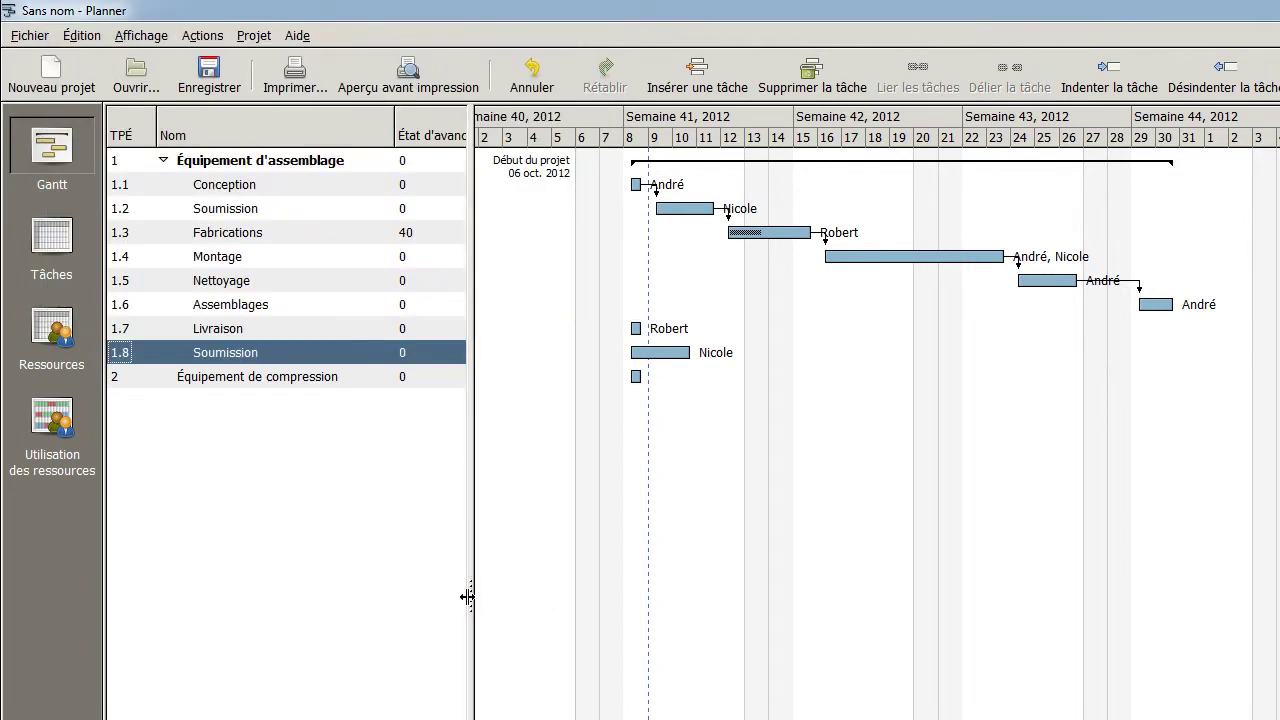
Widen the task table to reveal the start dates, then show the Utilisation des ressources view
left_click_drag(468, 594, 706, 596)
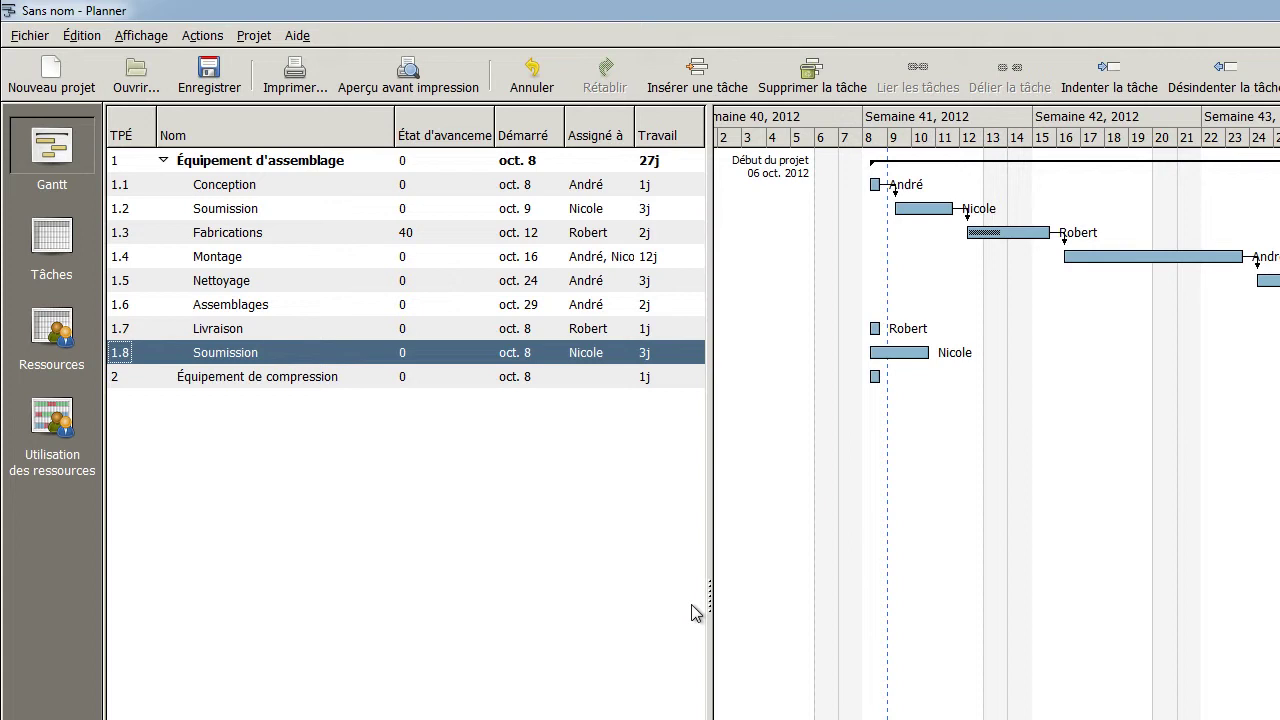
left_click(52, 420)
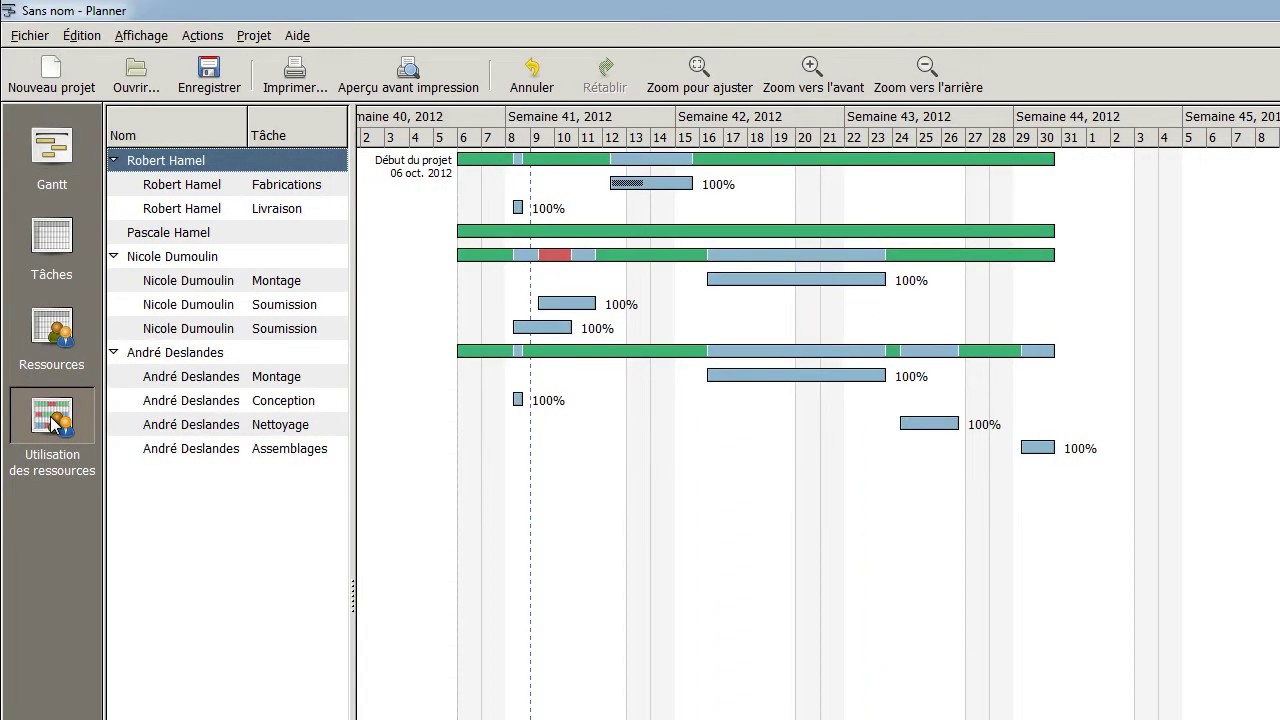